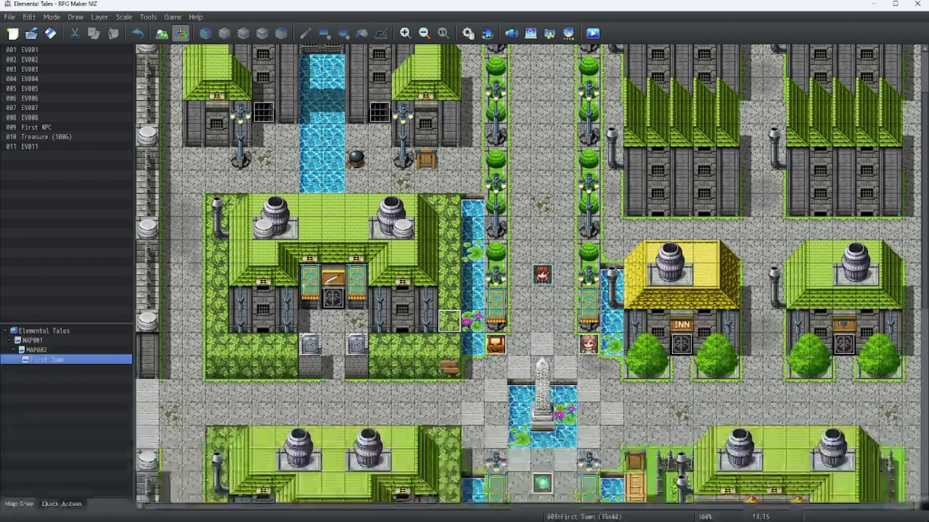
- View the first actor's settings and images in the database, and close it
left_click(468, 32)
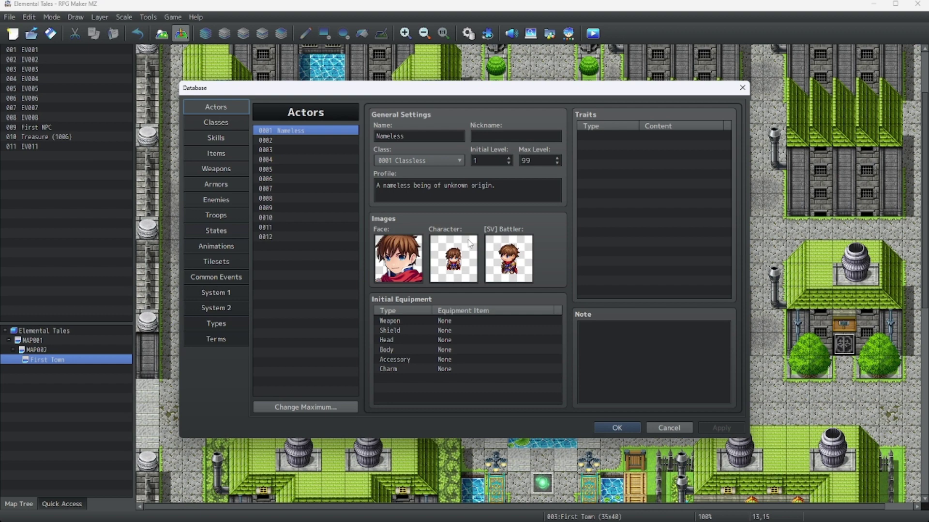
left_click(619, 428)
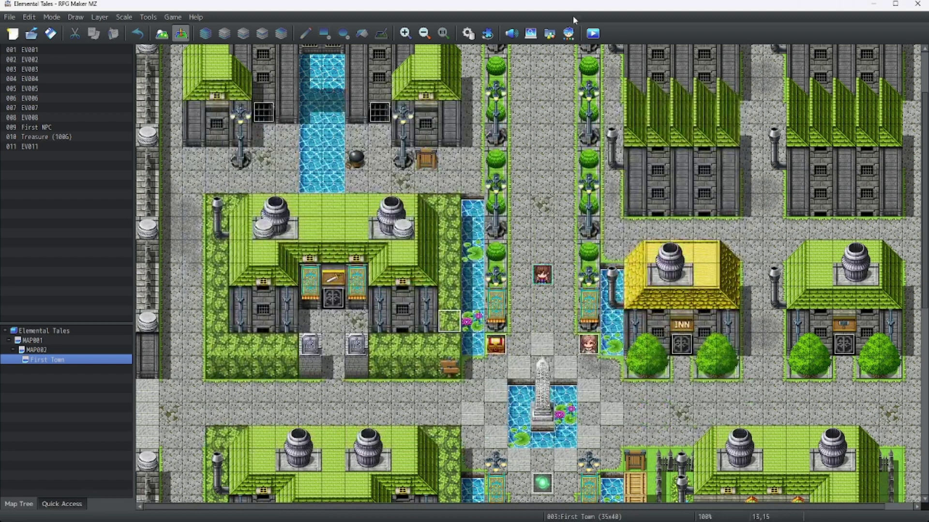
- Open the Character Generator and browse the male part categories, including front hair, beard, ears and eyebrows
left_click(568, 34)
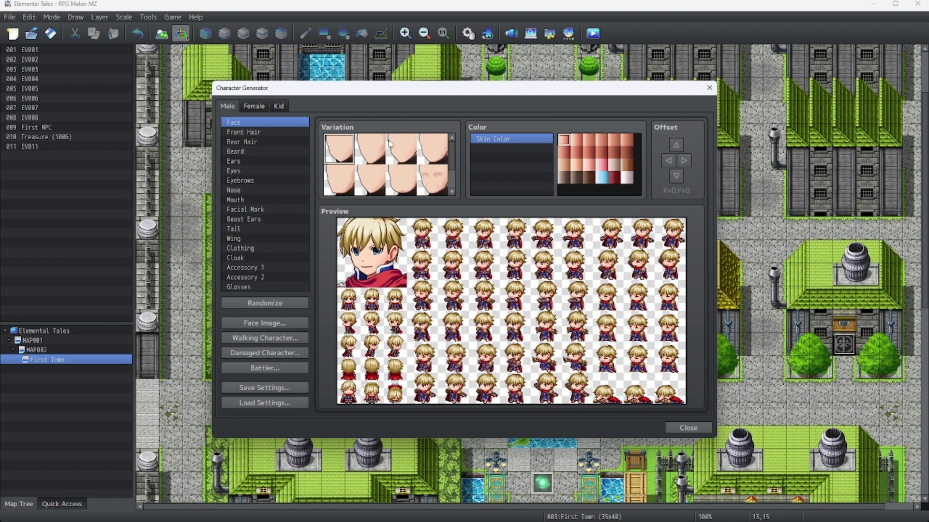
left_click(254, 132)
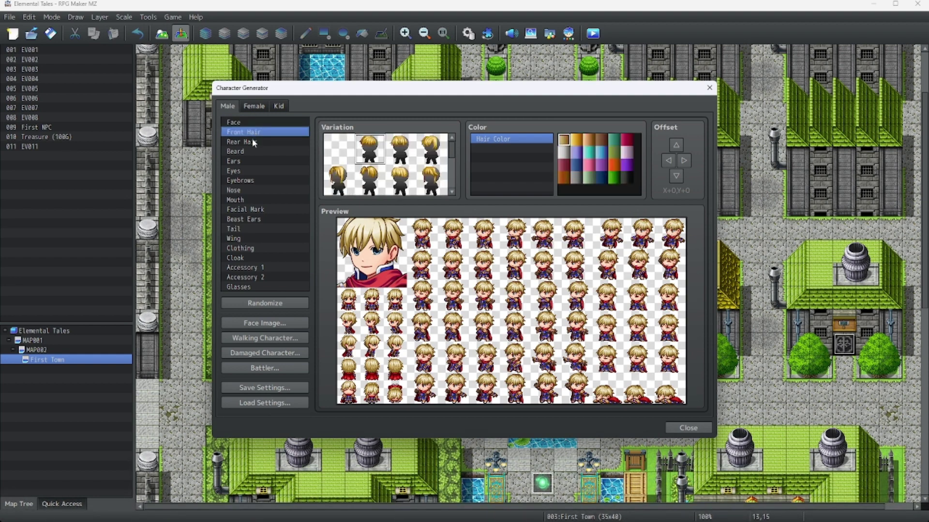
left_click(248, 151)
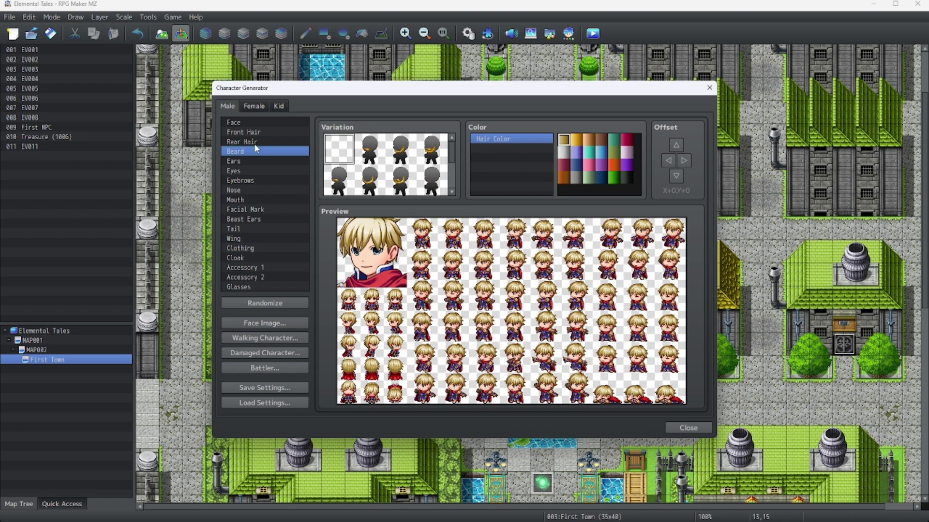
left_click(253, 162)
left_click(248, 170)
left_click(247, 162)
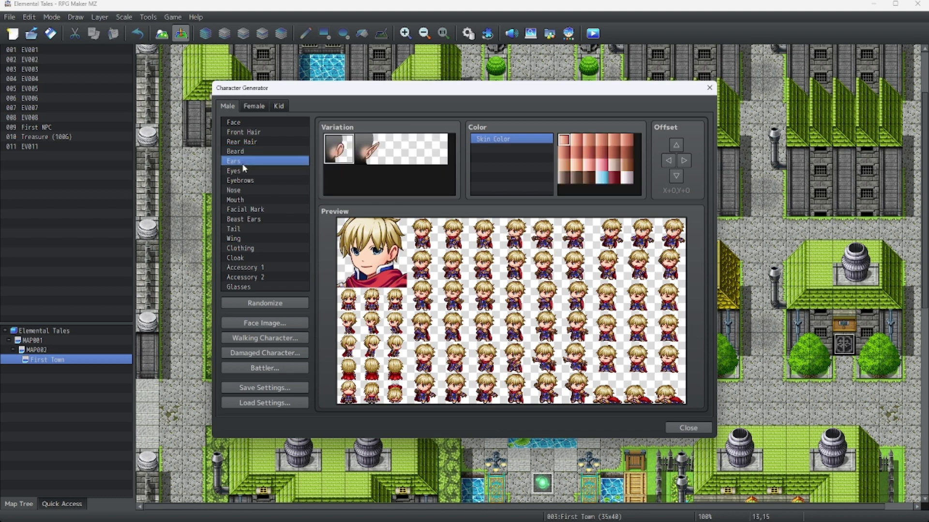
left_click(245, 181)
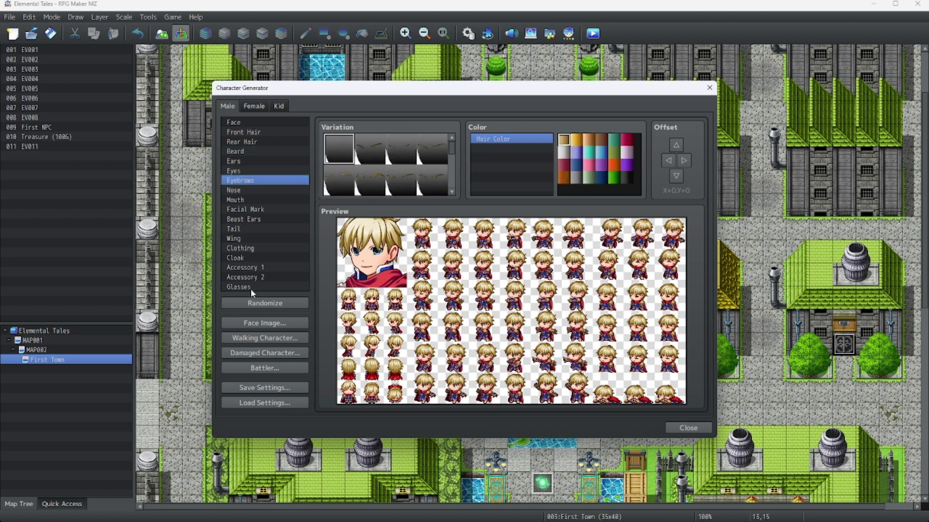
- Compare the female and kid character bases with the male one, and return to the male base
left_click(254, 106)
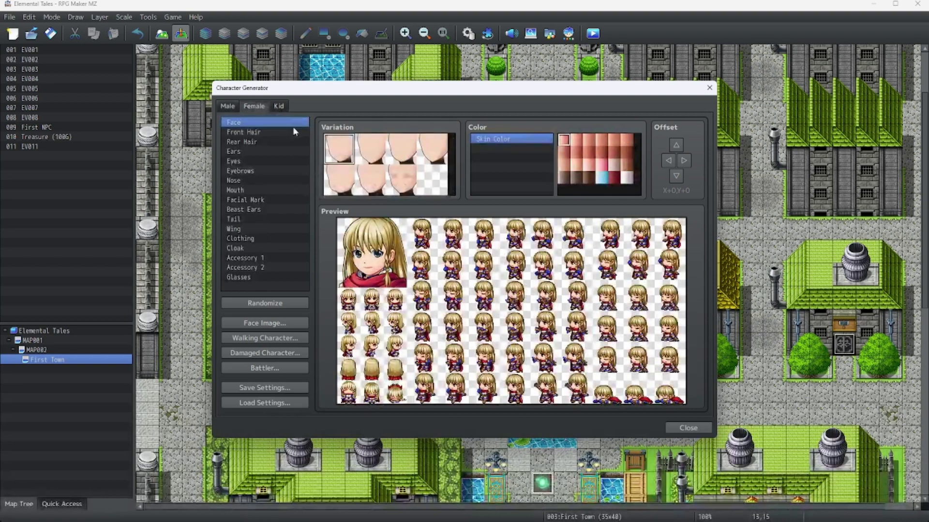
left_click(228, 105)
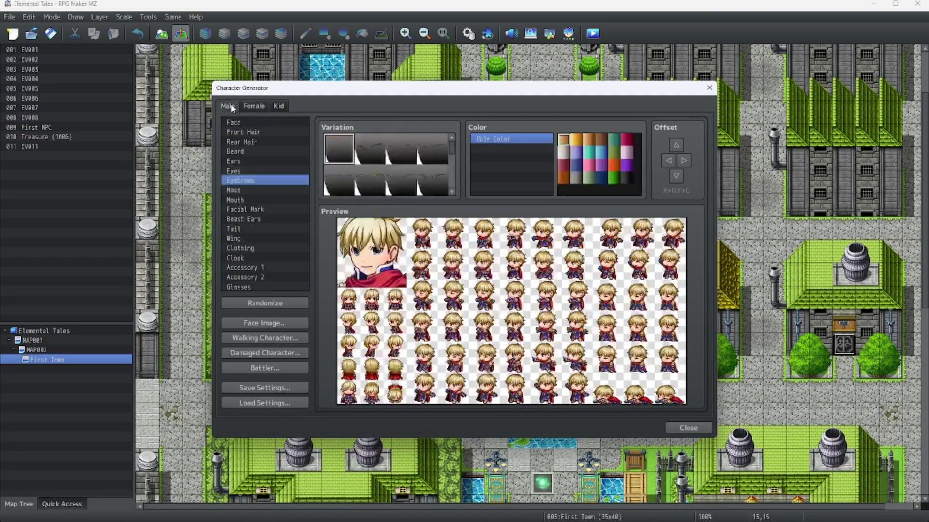
left_click(276, 106)
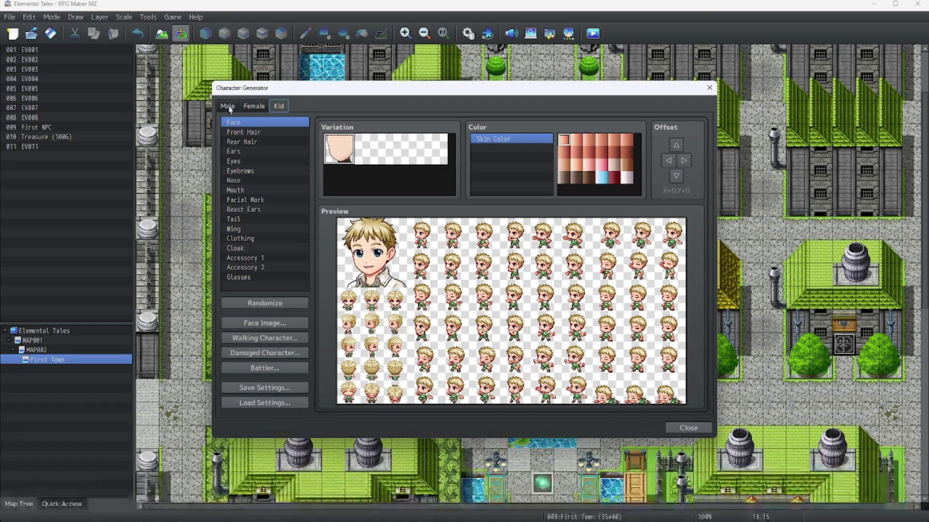
left_click(257, 106)
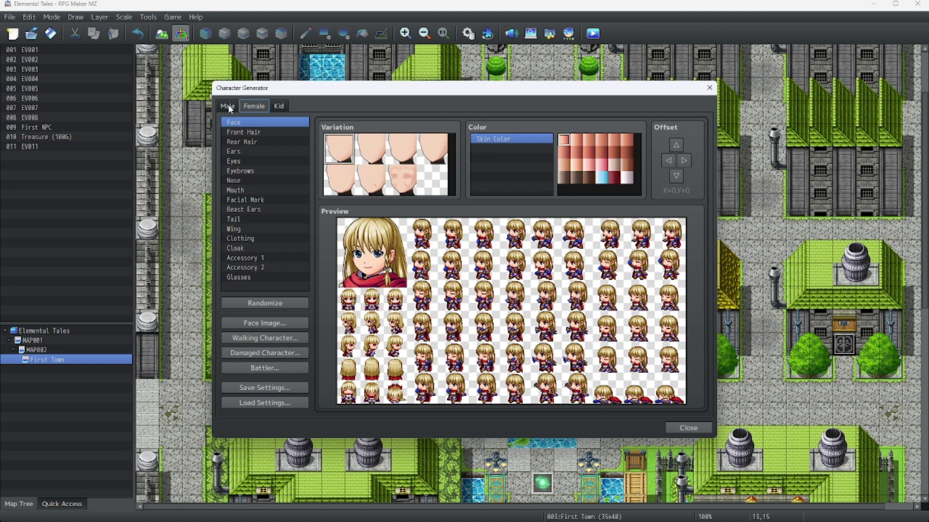
left_click(228, 106)
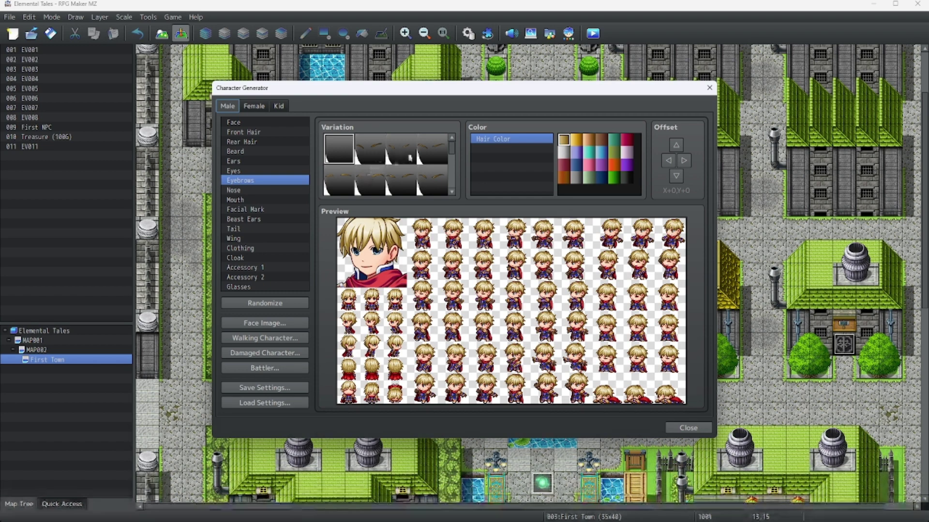
- Give the male character the third face variation and the second skin color in the palette's first row
left_click(252, 121)
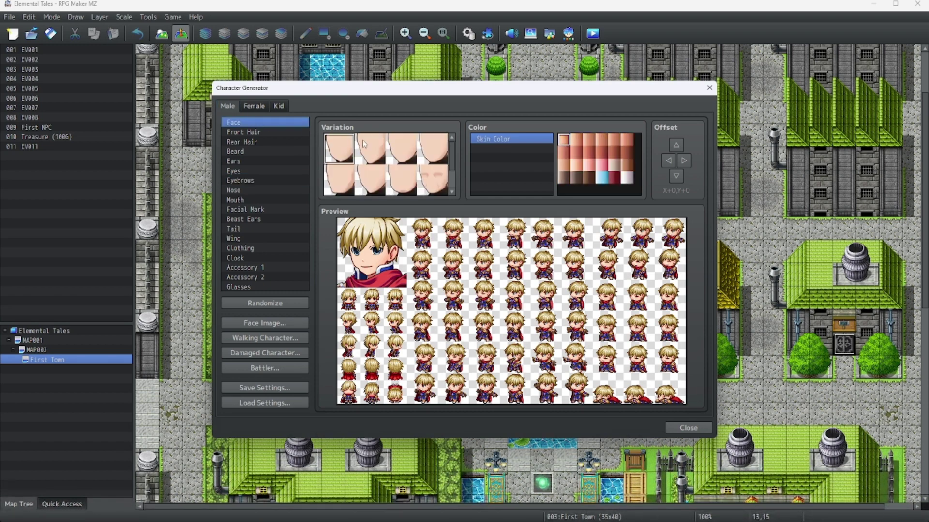
left_click(399, 153)
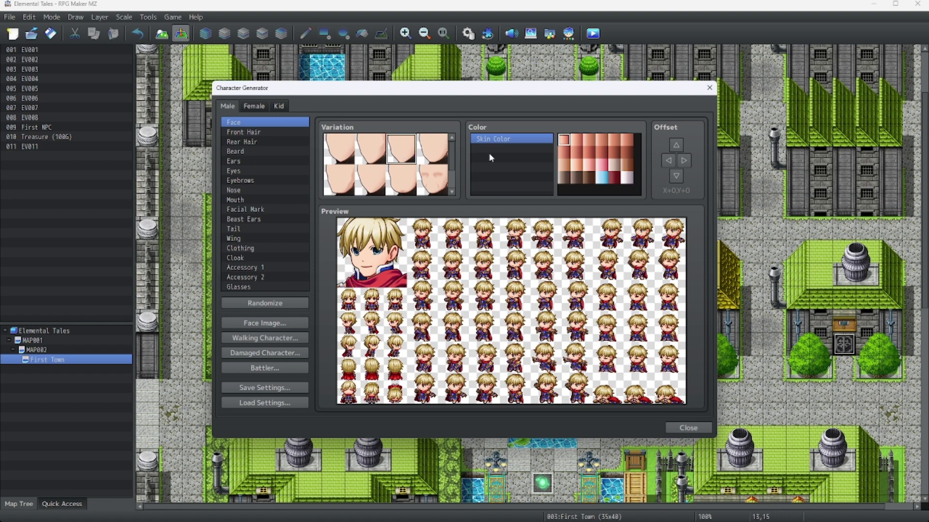
left_click(589, 140)
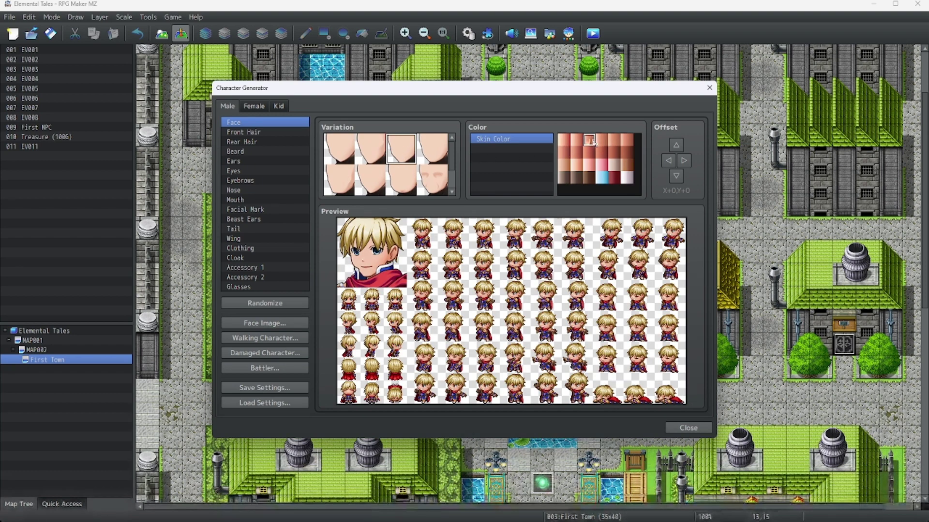
left_click(577, 142)
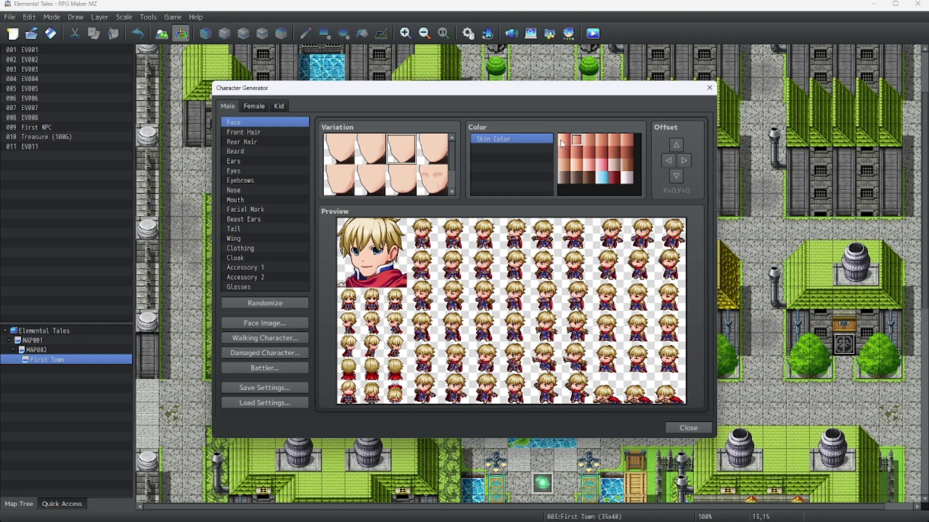
- Set the front hair color to white, comparing it with the original blond
left_click(264, 132)
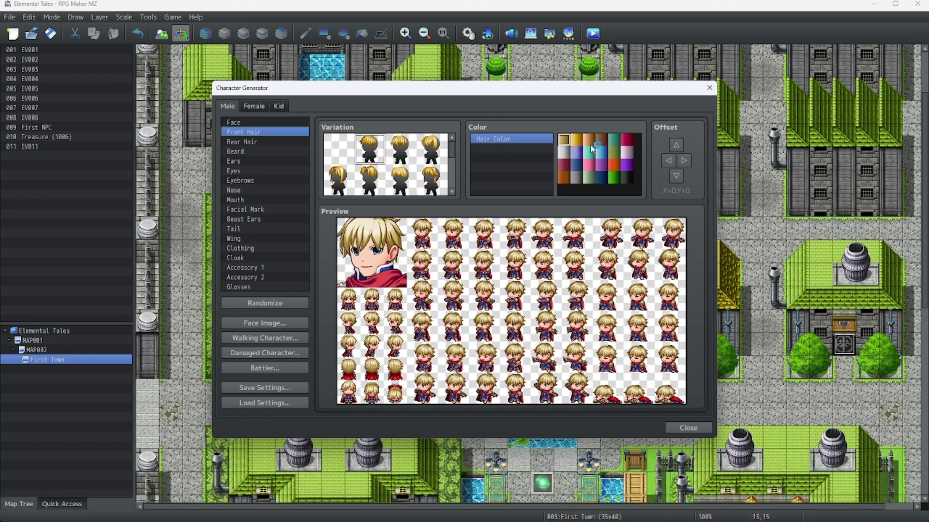
left_click(565, 152)
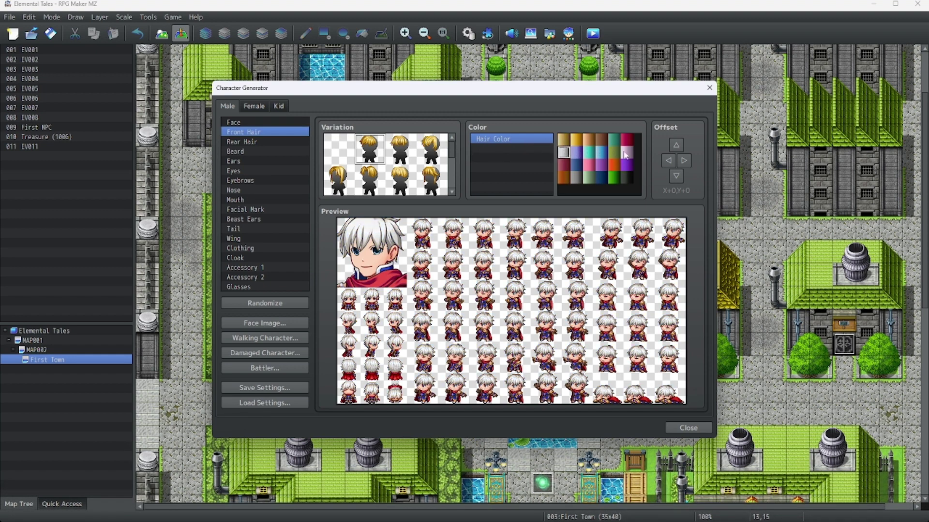
left_click(564, 140)
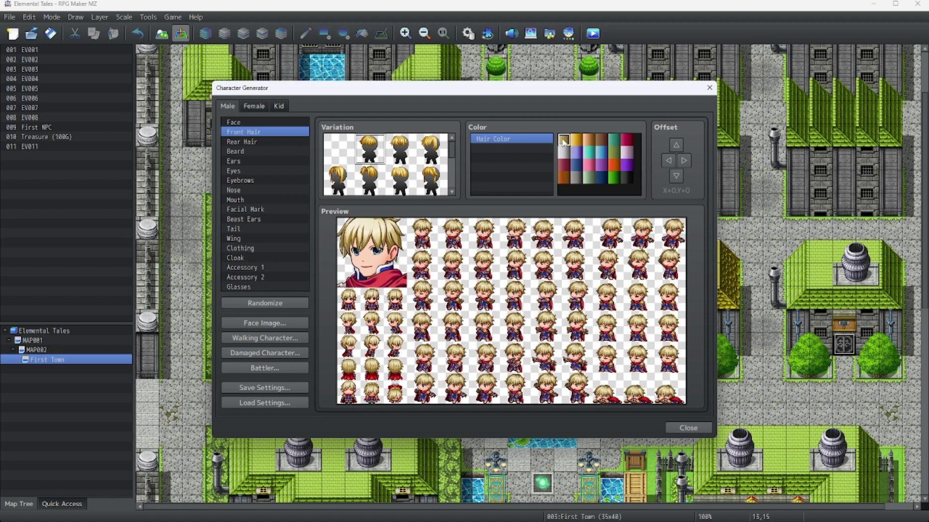
left_click(562, 153)
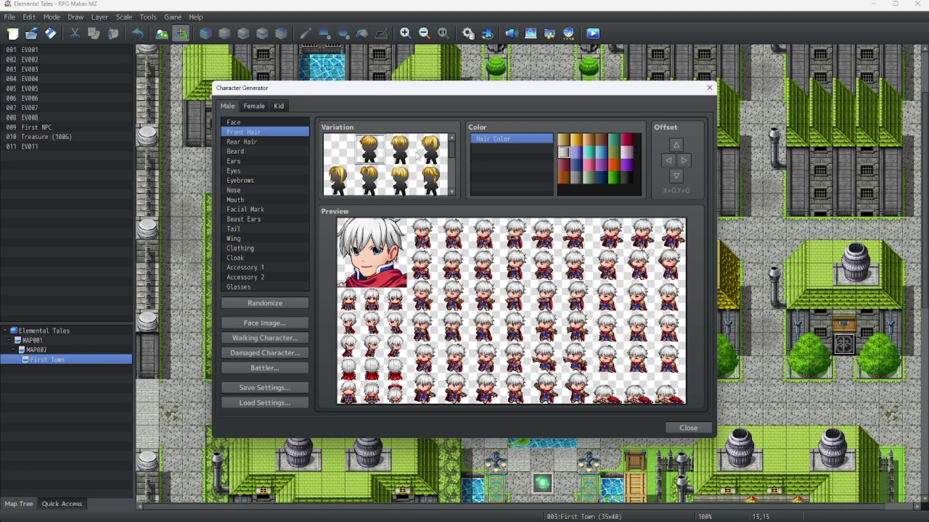
- Try several front hair variations and choose the swept fringe that covers one eye
left_click(401, 150)
scroll(408, 166, "down", 1)
scroll(408, 172, "down", 1)
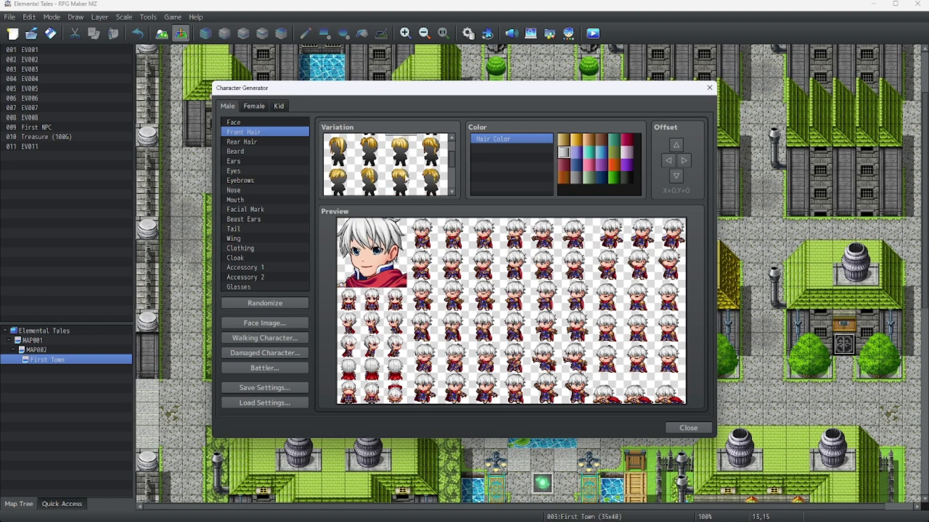
left_click(405, 176)
left_click(341, 178)
scroll(357, 178, "down", 1)
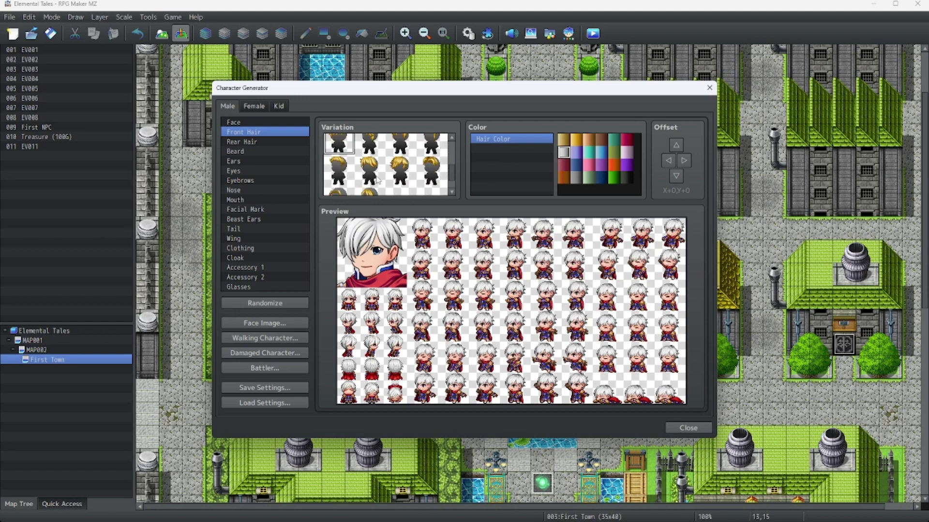
left_click(378, 175)
left_click(345, 172)
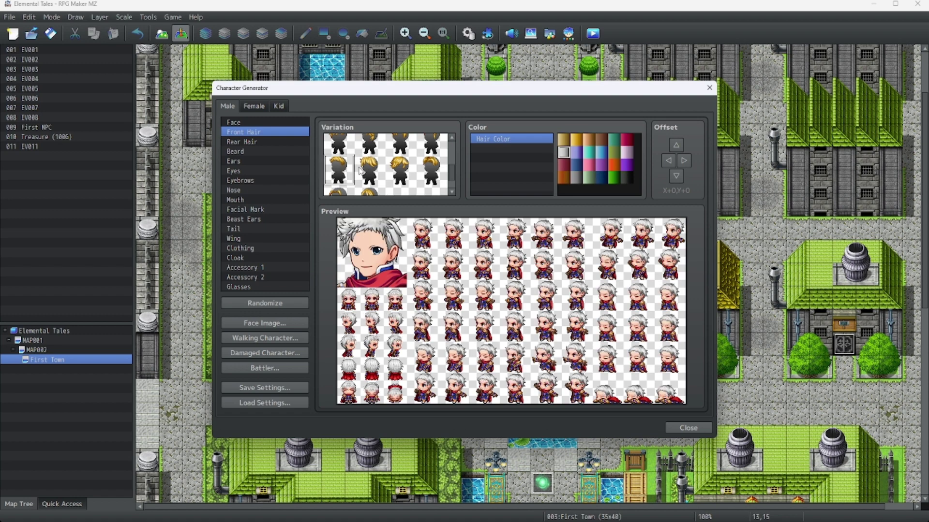
scroll(345, 164, "down", 1)
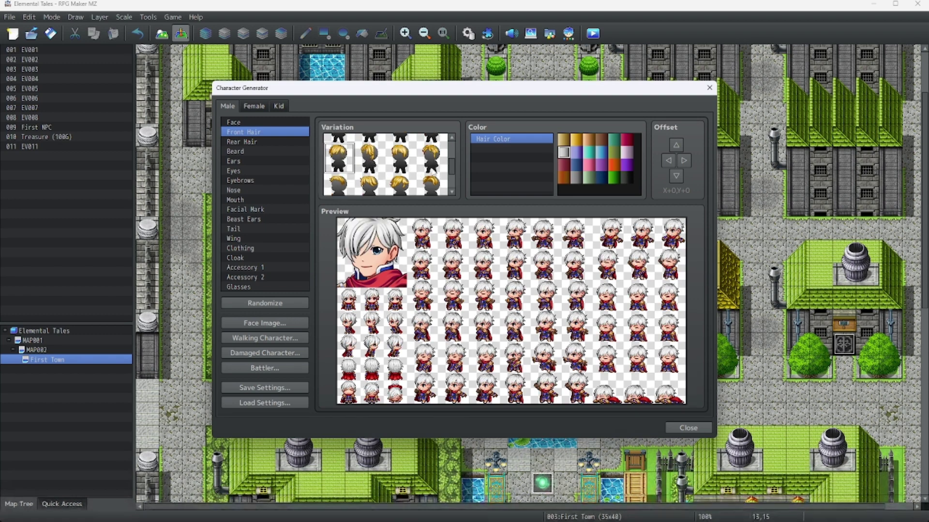
- Try several rear hair variations and choose a short, smooth style without spikes
left_click(244, 141)
left_click(397, 154)
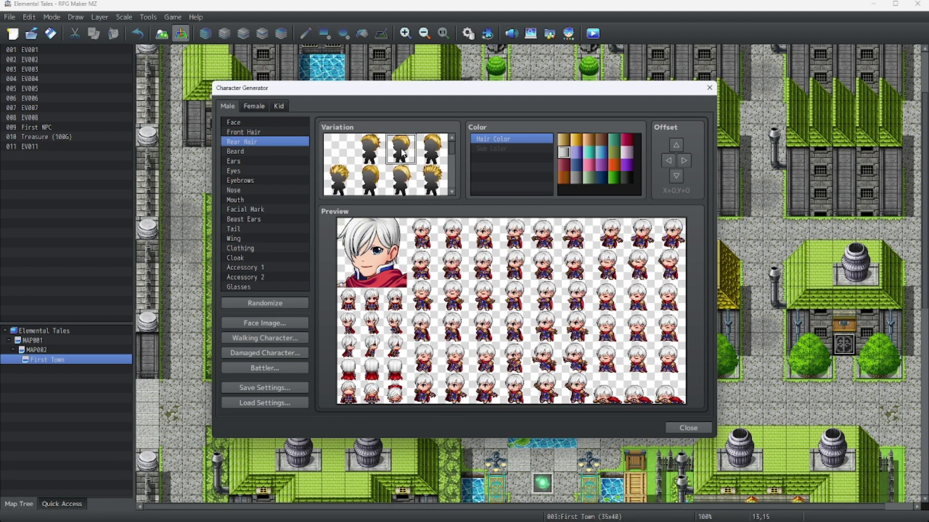
left_click(391, 175)
scroll(391, 175, "down", 1)
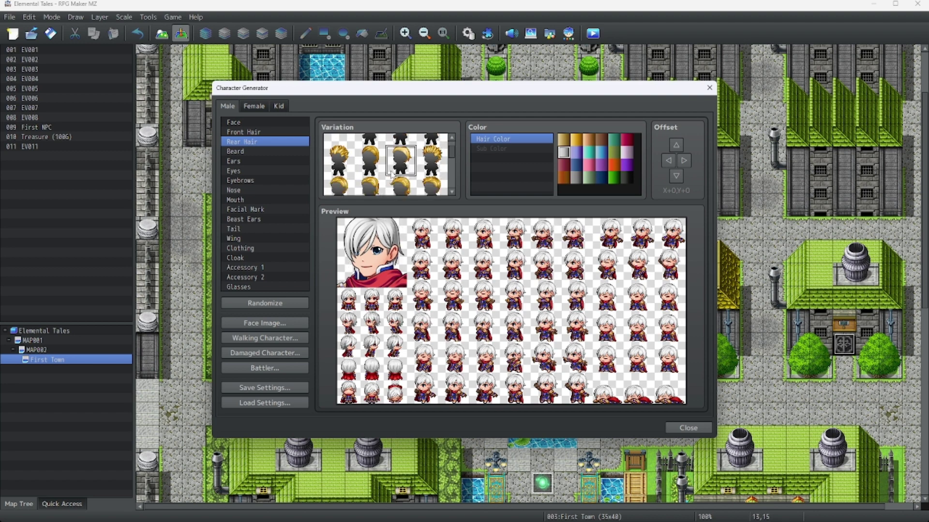
left_click(433, 186)
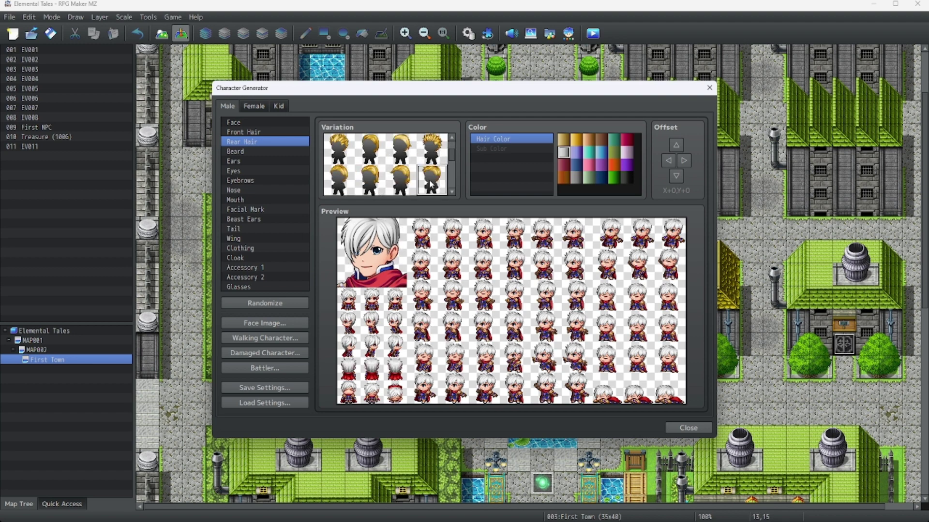
left_click(348, 181)
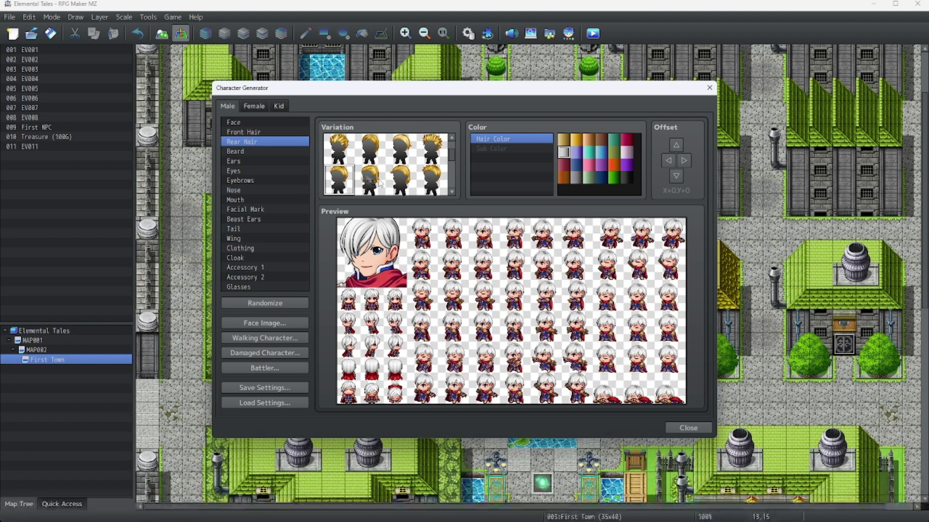
scroll(379, 183, "down", 1)
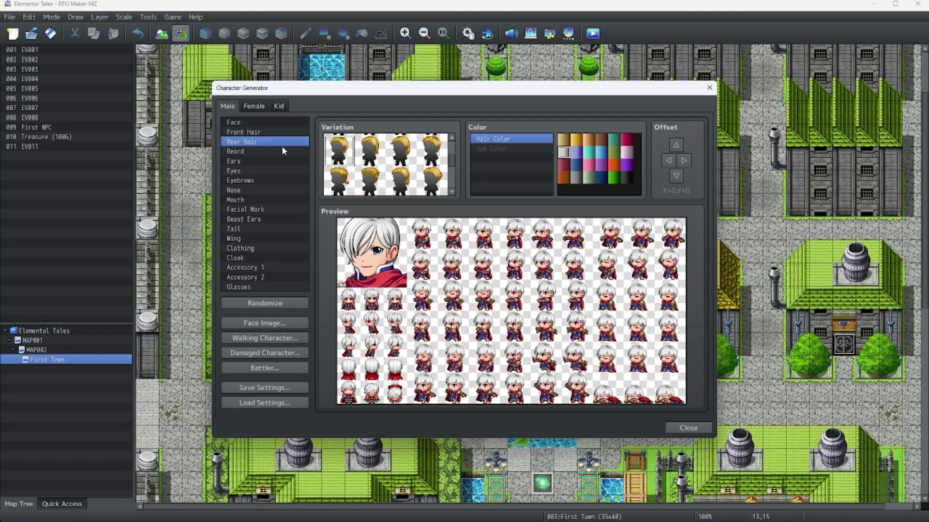
- Look over the beard and ear options, and review the full range of eye variations
left_click(253, 150)
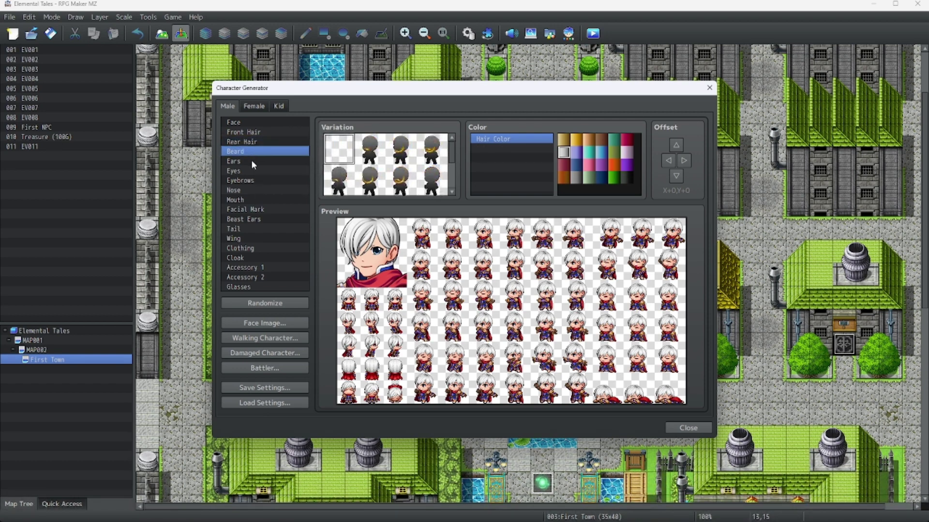
left_click(251, 161)
left_click(251, 170)
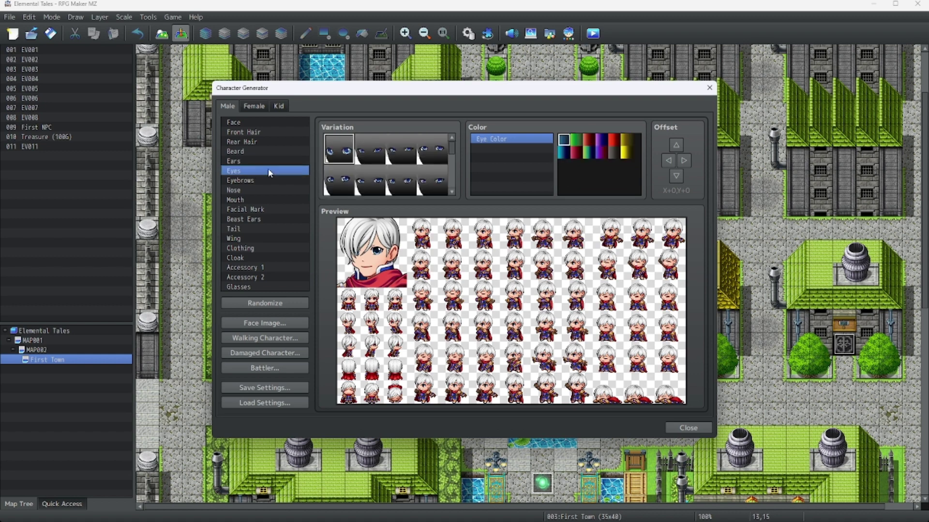
scroll(422, 156, "down", 2)
scroll(368, 169, "down", 3)
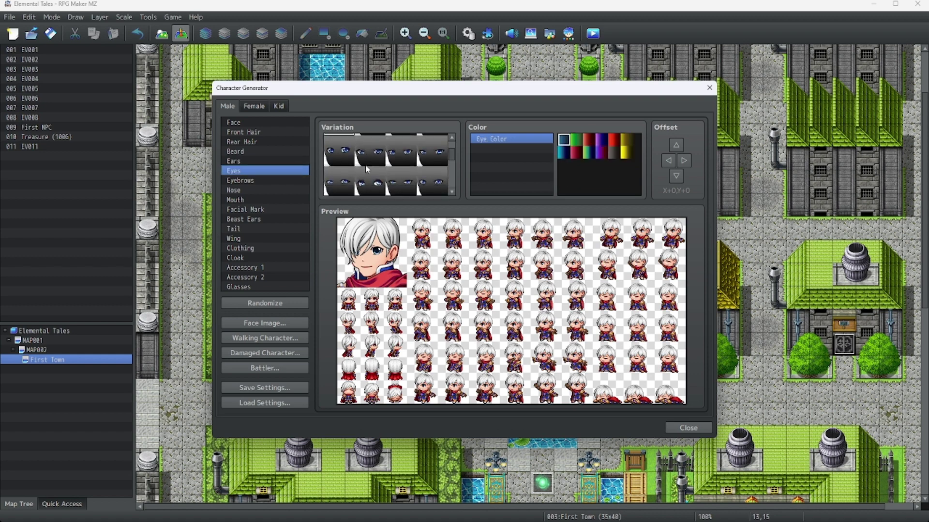
scroll(396, 173, "down", 2)
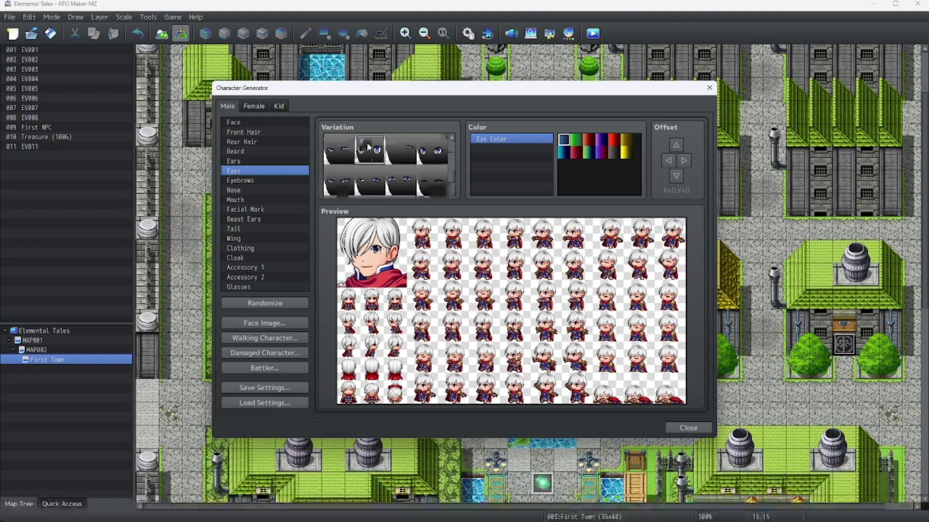
scroll(380, 170, "up", 1)
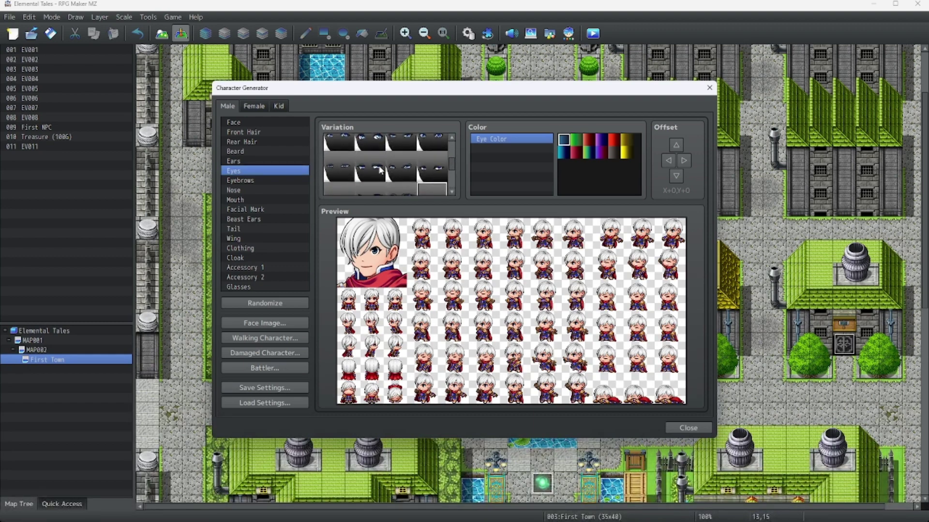
scroll(380, 170, "up", 4)
scroll(362, 163, "up", 3)
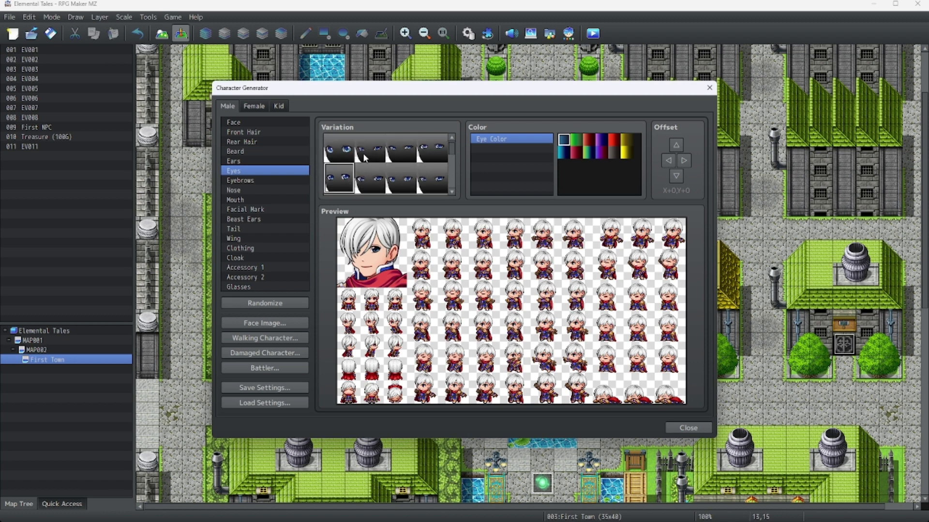
- Compare the eye variations in the list's first row and choose an open pair with a blue iris
left_click(370, 151)
left_click(401, 150)
left_click(433, 151)
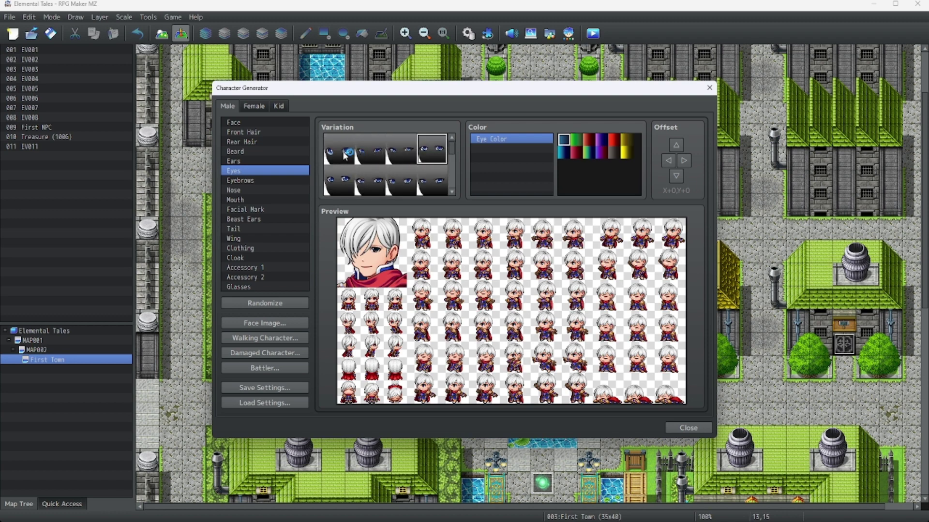
scroll(443, 171, "down", 2)
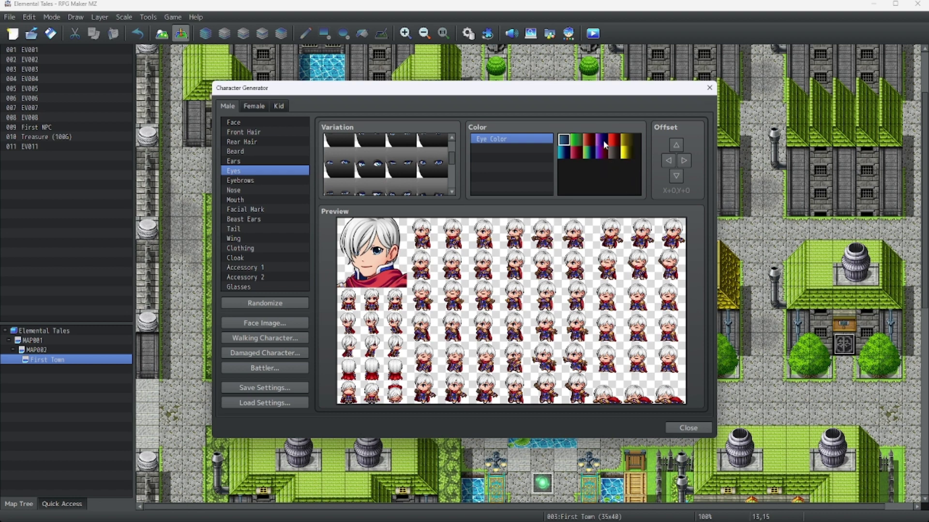
- Try several eyebrow variations and give the character the second nose variation
left_click(247, 181)
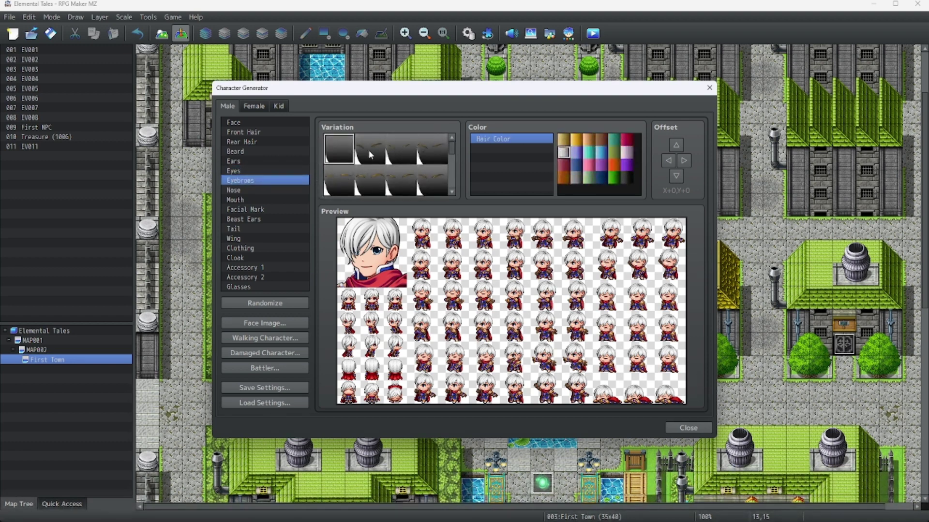
left_click(399, 182)
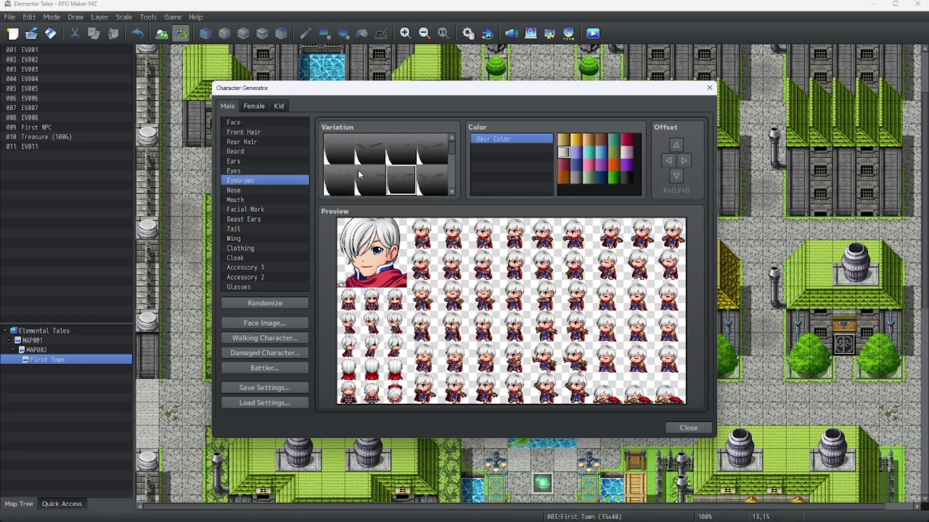
scroll(382, 173, "down", 1)
scroll(382, 172, "down", 1)
left_click(373, 172)
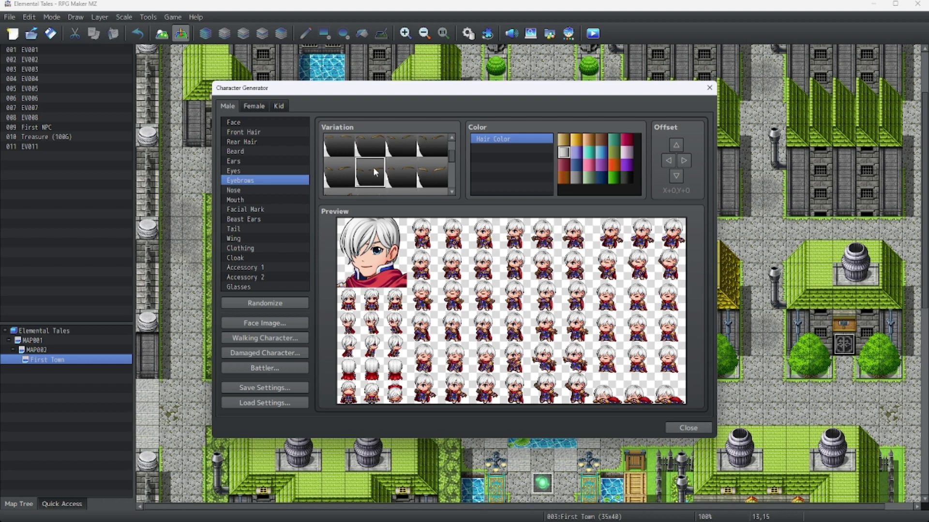
left_click(432, 174)
scroll(432, 174, "down", 2)
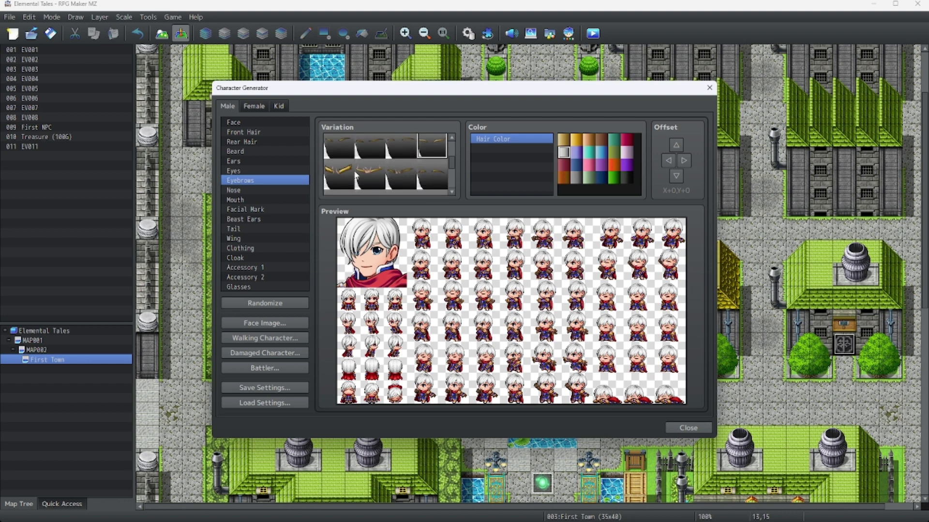
scroll(345, 175, "down", 1)
scroll(346, 175, "down", 1)
left_click(251, 190)
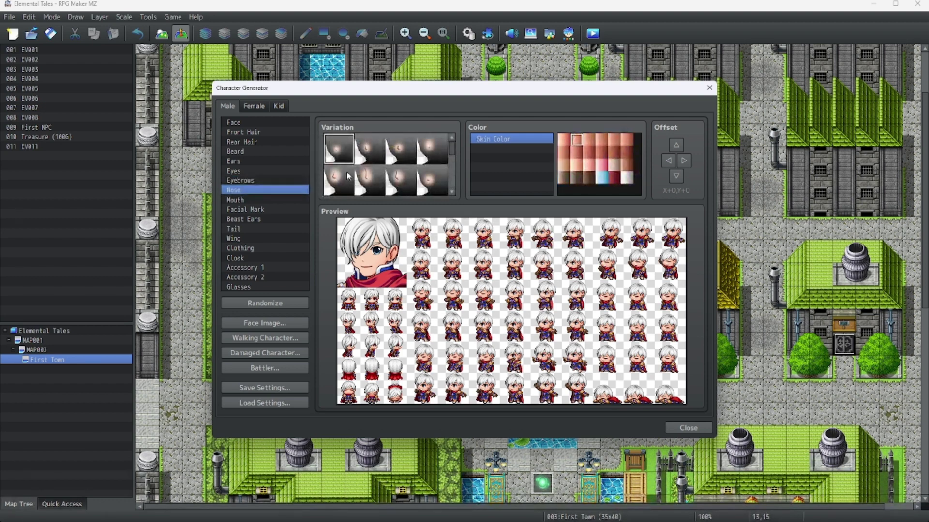
left_click(374, 154)
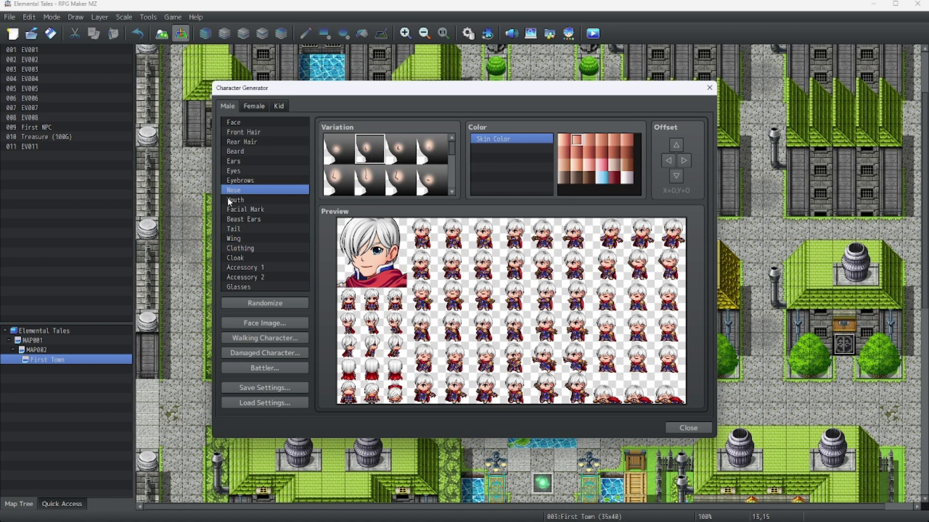
- Try several mouth variations and choose the fourth one in the list's second row
left_click(251, 200)
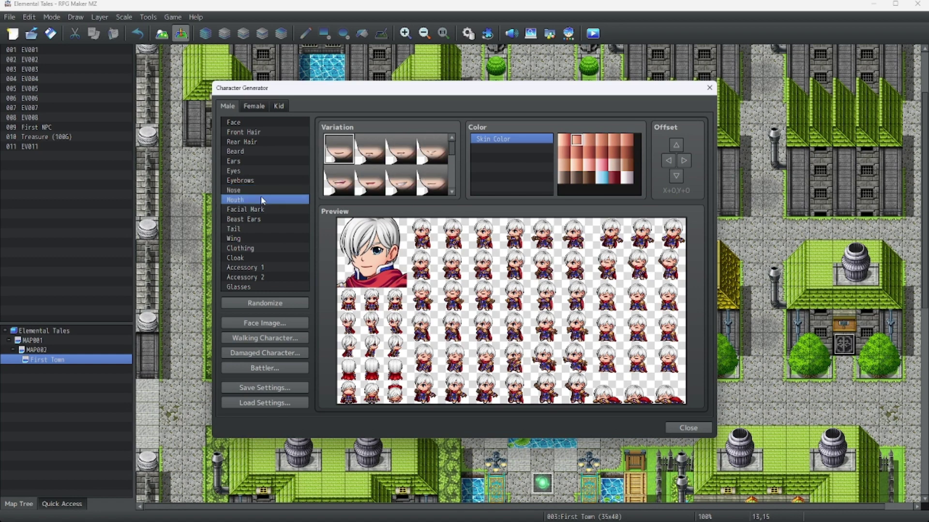
left_click(409, 158)
left_click(423, 180)
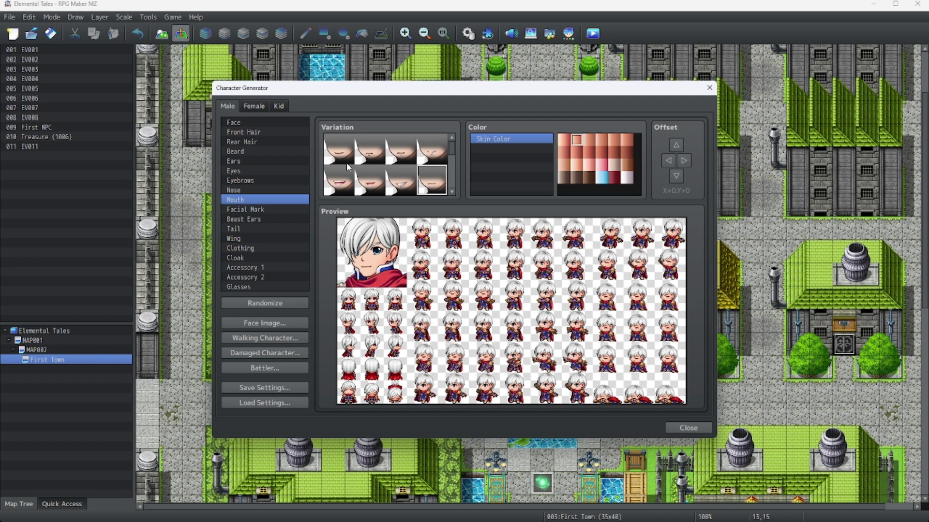
left_click(338, 161)
scroll(419, 169, "down", 3)
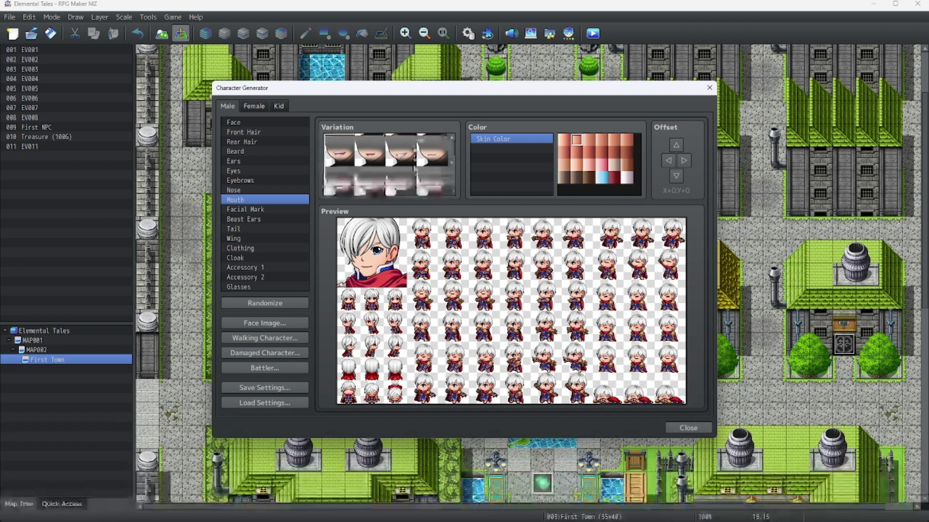
scroll(379, 157, "down", 2)
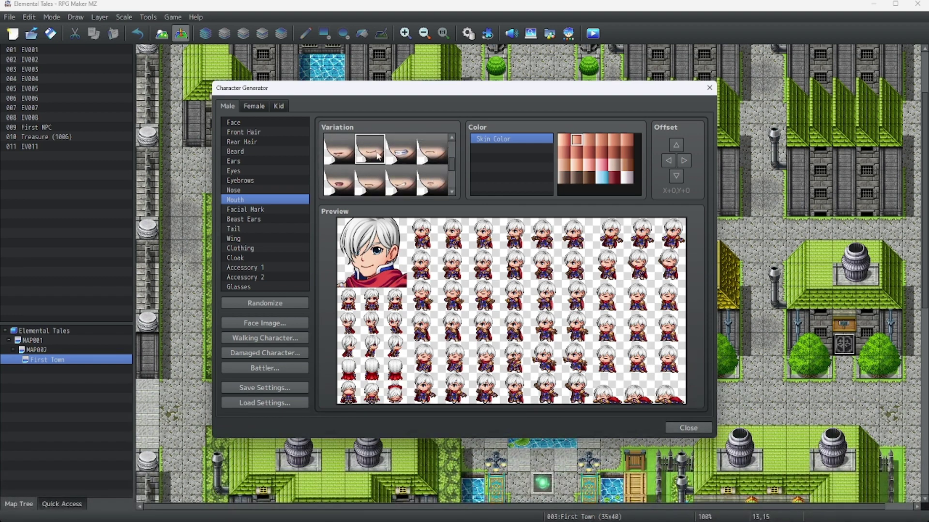
scroll(409, 162, "down", 2)
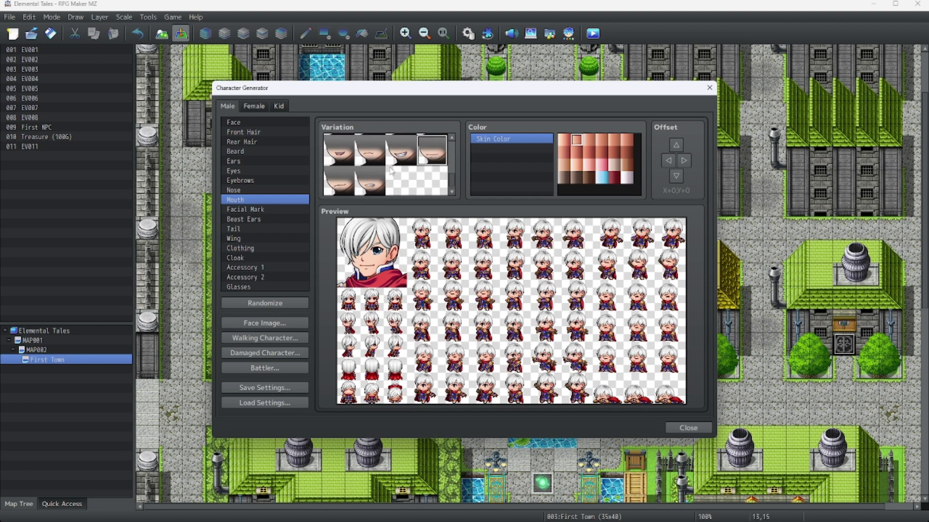
scroll(387, 175, "up", 2)
scroll(369, 181, "up", 2)
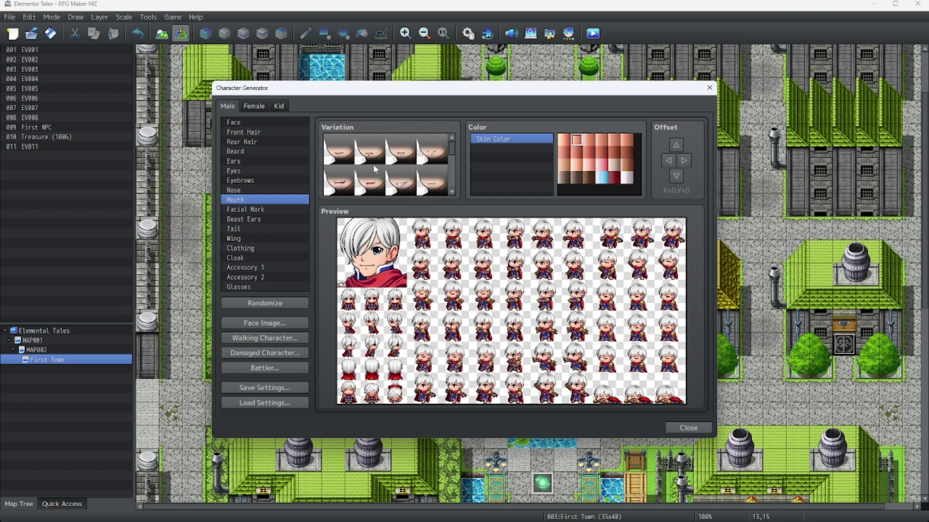
left_click(348, 156)
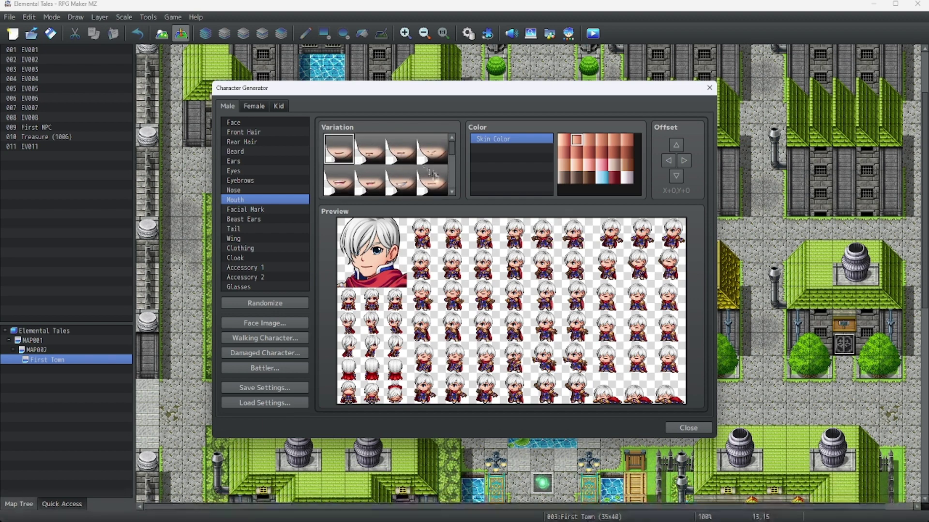
left_click(432, 175)
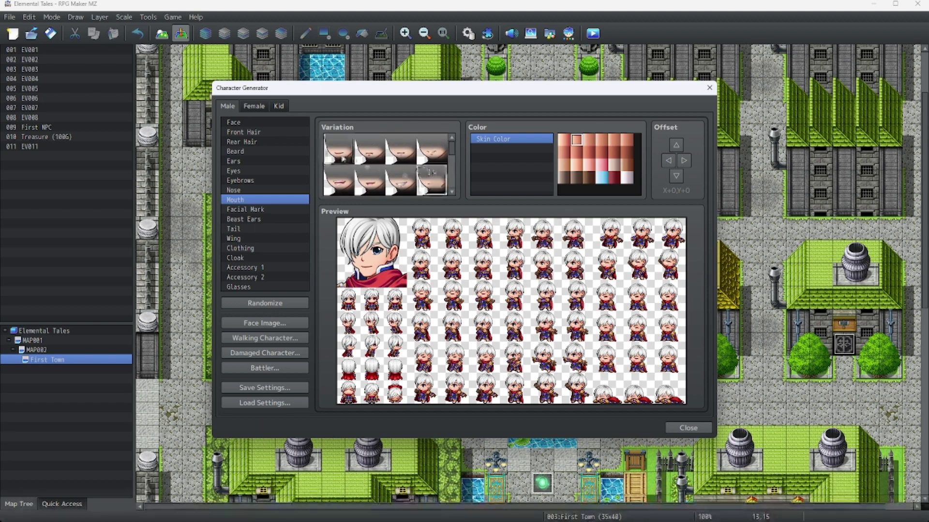
- Add the third facial mark in the list's second row and color it light gray, after trying red and yellow
left_click(251, 209)
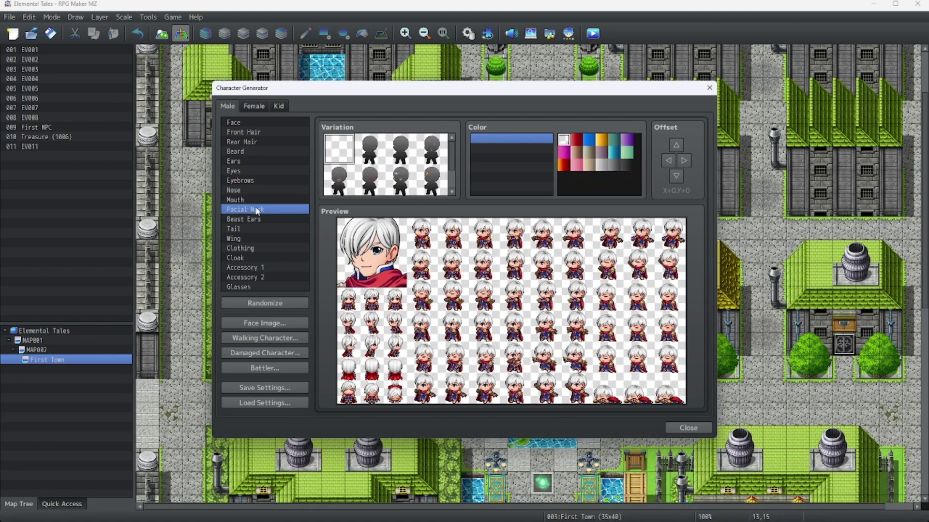
left_click(400, 182)
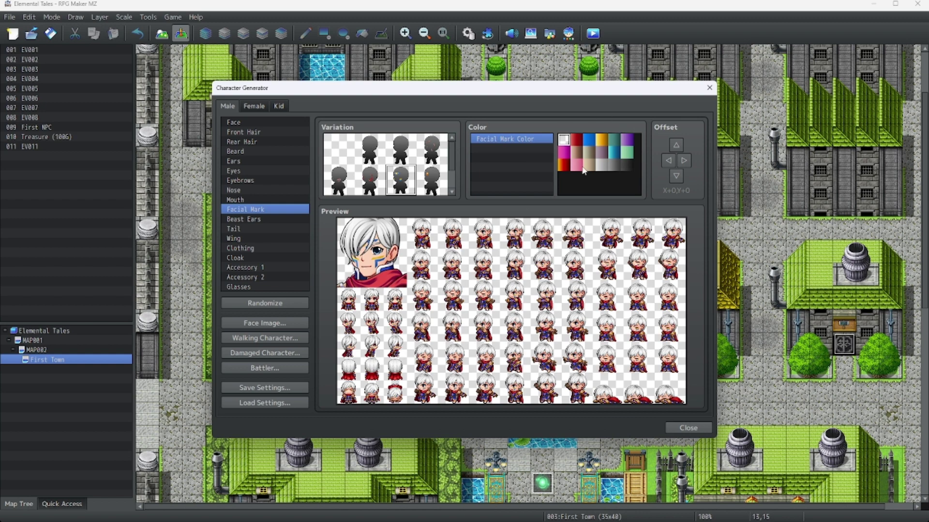
left_click(576, 140)
left_click(601, 140)
left_click(602, 166)
scroll(360, 196, "down", 3)
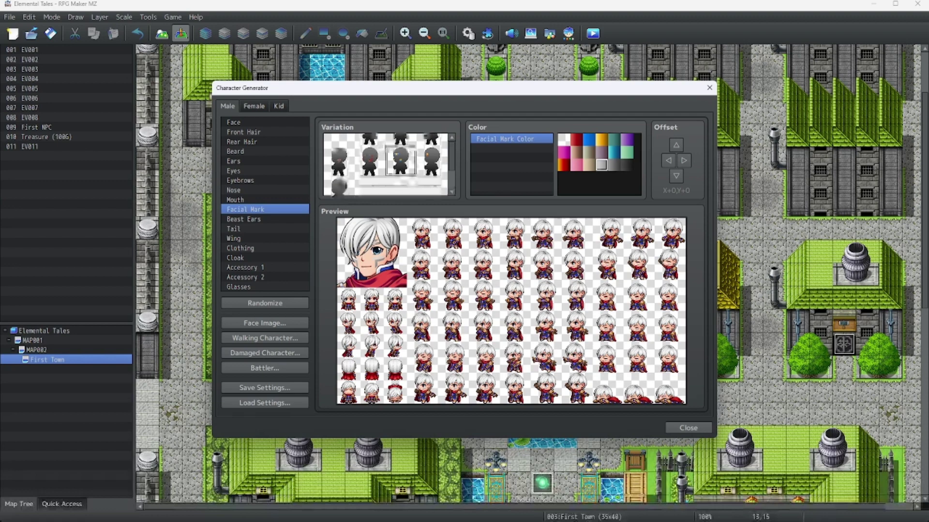
- Look at the beast ears, tail and wing options without adding any of them
left_click(263, 219)
left_click(257, 230)
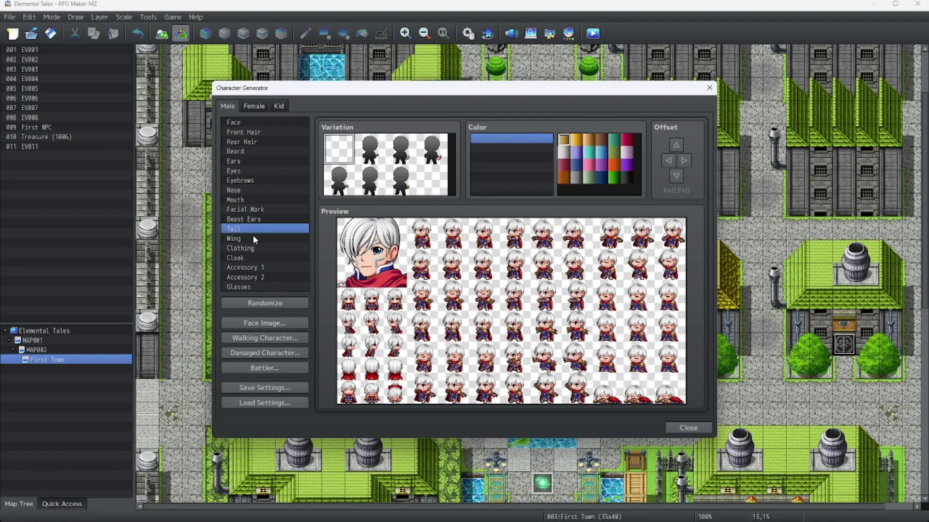
left_click(248, 237)
- Browse the clothing variations, trying on the green cloaked outfit and the golden outfit with a purple collar
left_click(249, 248)
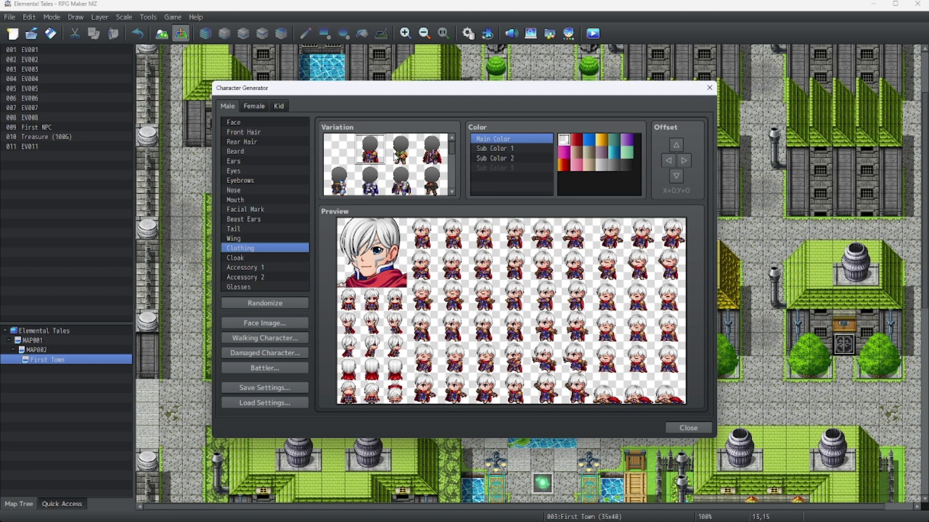
scroll(398, 170, "down", 1)
scroll(394, 168, "down", 1)
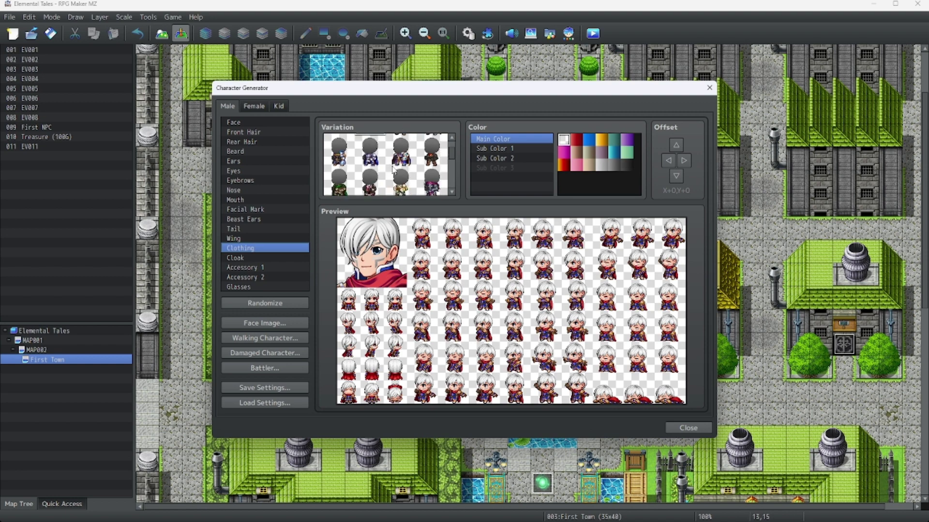
scroll(416, 165, "down", 3)
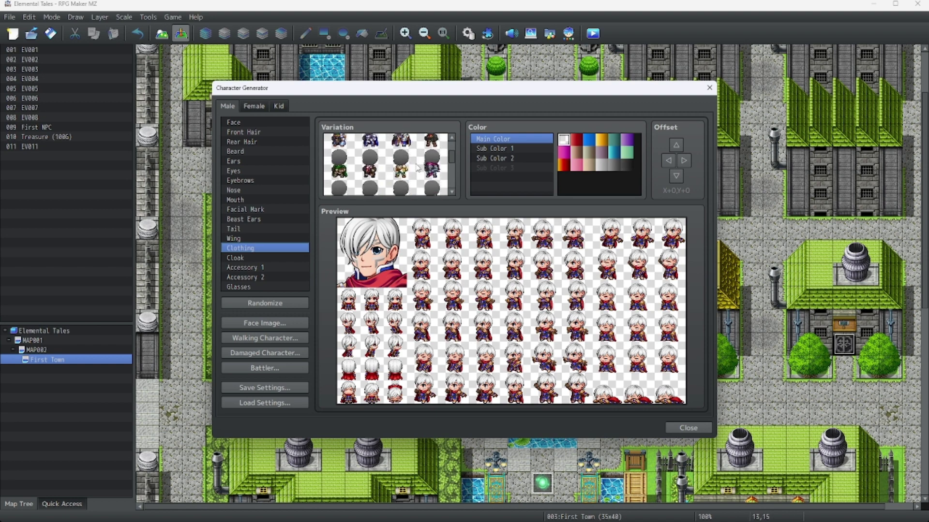
left_click(406, 171)
scroll(388, 168, "down", 2)
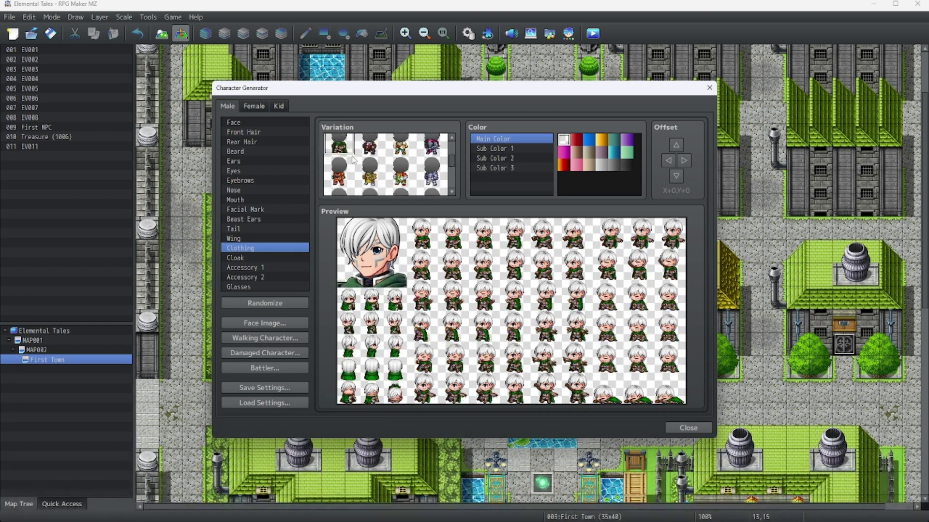
left_click(372, 172)
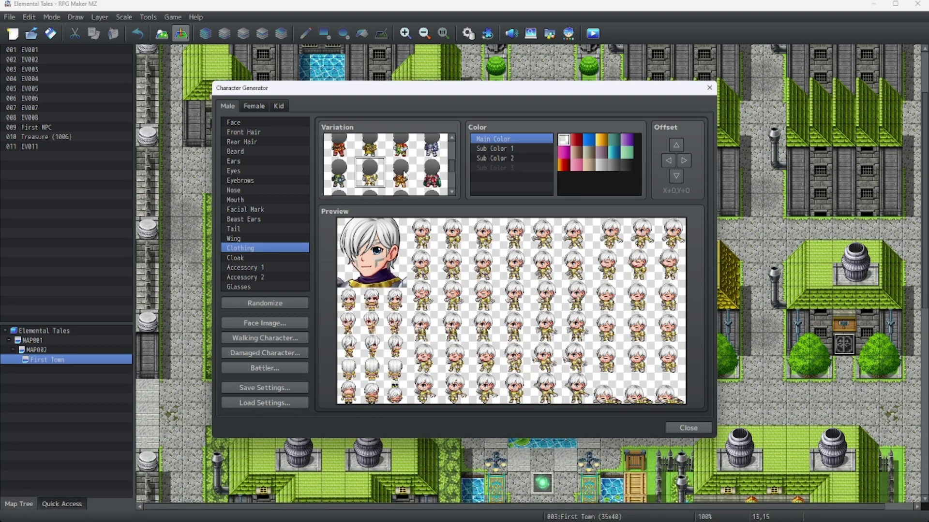
- Try on clothing variations down to the end of the list, including the green, blue, suit, red fur-collared and purple outfits
left_click(402, 175)
scroll(402, 174, "down", 2)
left_click(400, 164)
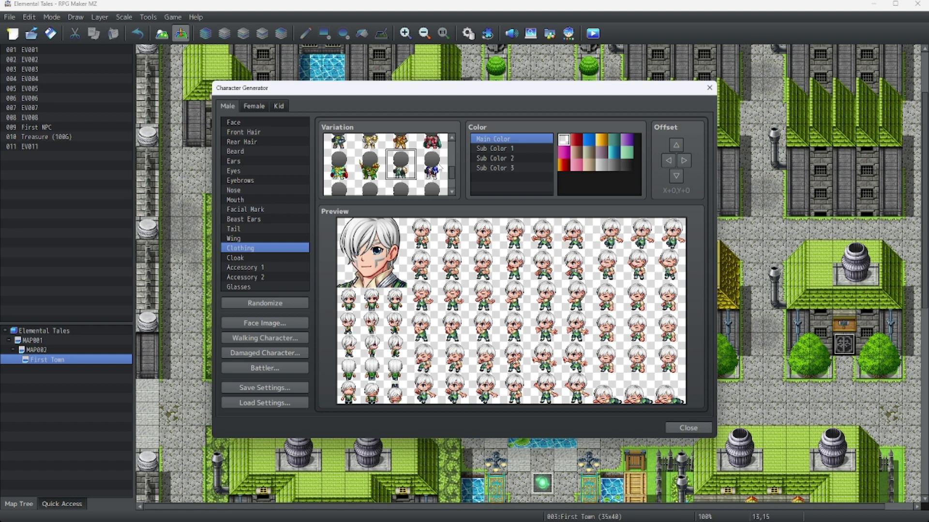
left_click(431, 166)
scroll(415, 167, "down", 2)
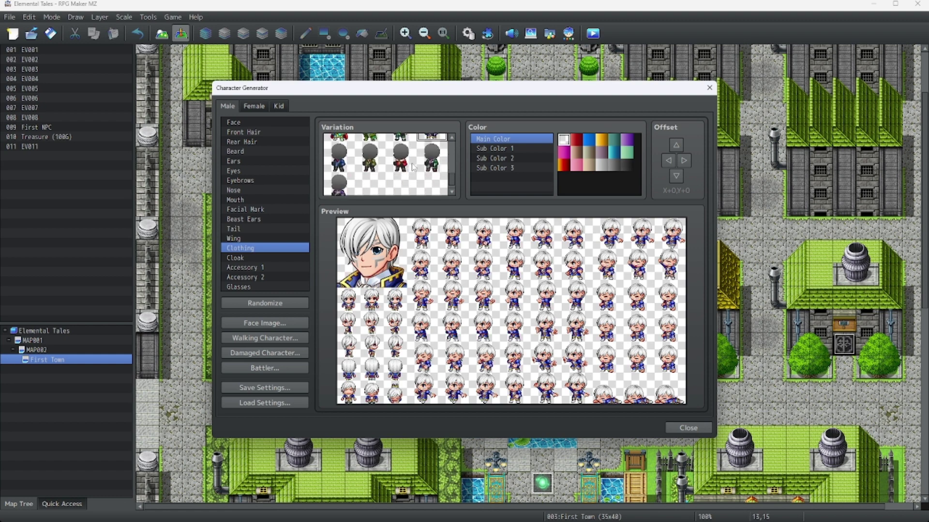
left_click(339, 159)
scroll(390, 167, "down", 1)
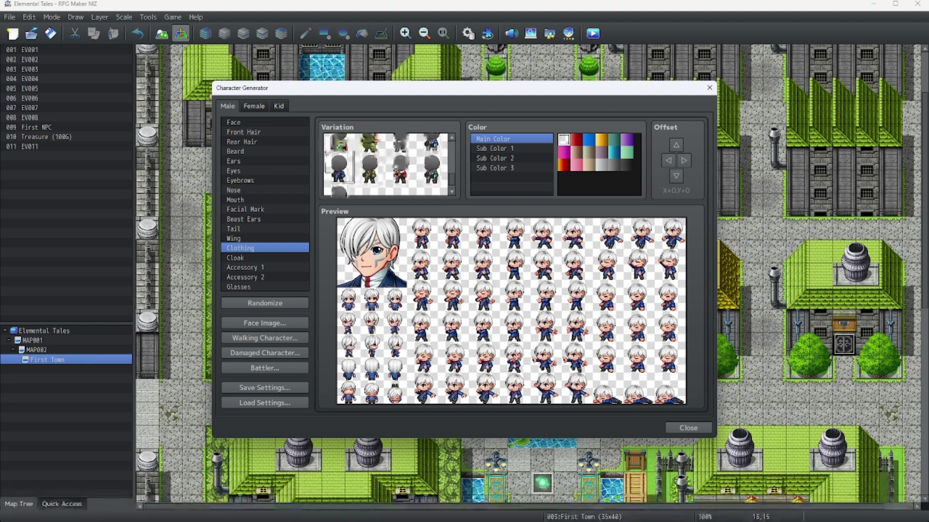
left_click(368, 159)
left_click(402, 161)
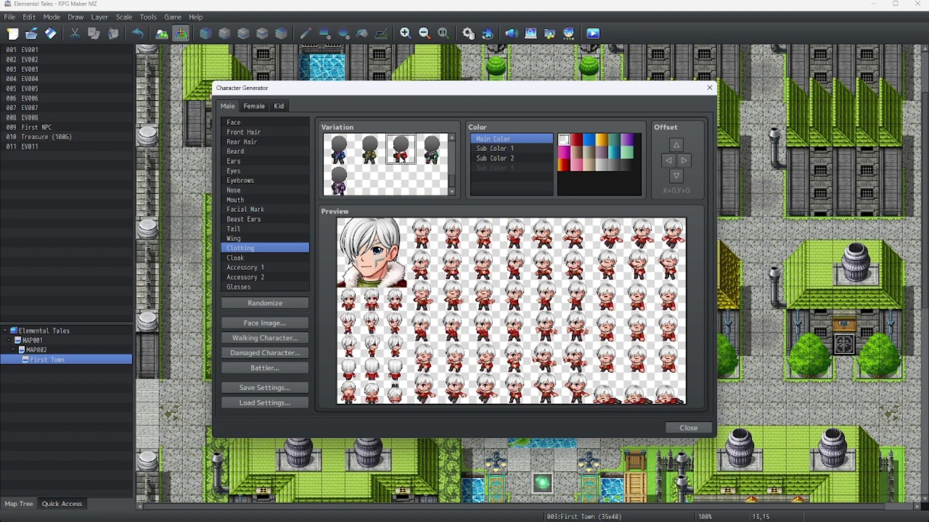
left_click(431, 156)
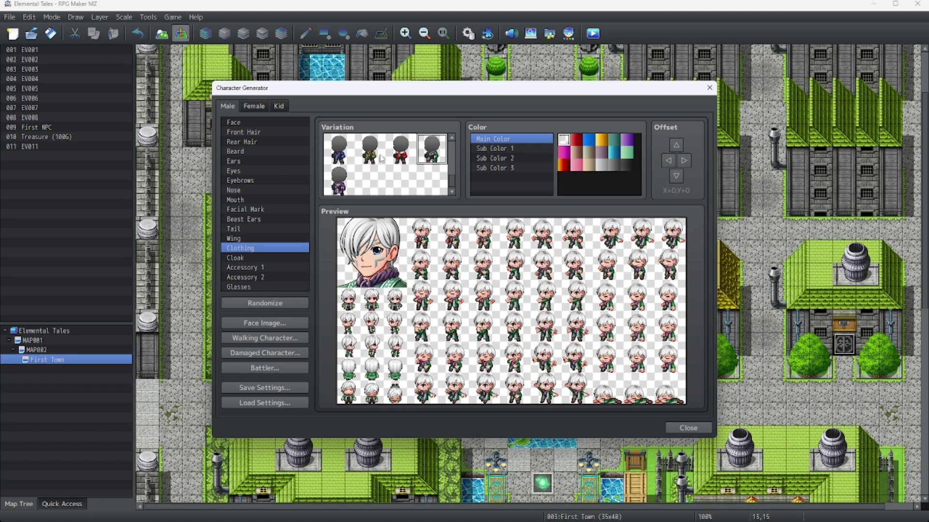
left_click(348, 185)
scroll(373, 177, "down", 2)
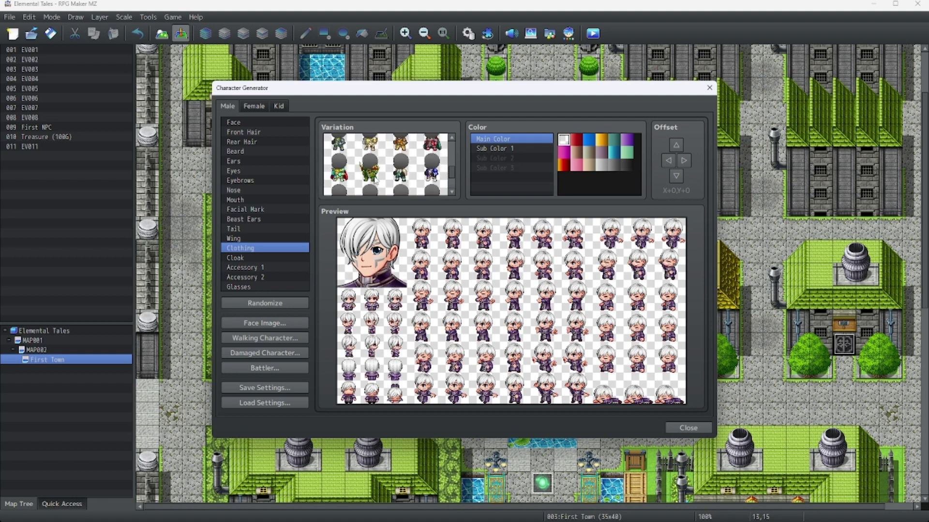
- Go back up the clothing variations, trying on the red fur-collared coat, the silver-and-blue armor and the red-scarf outfit
left_click(401, 174)
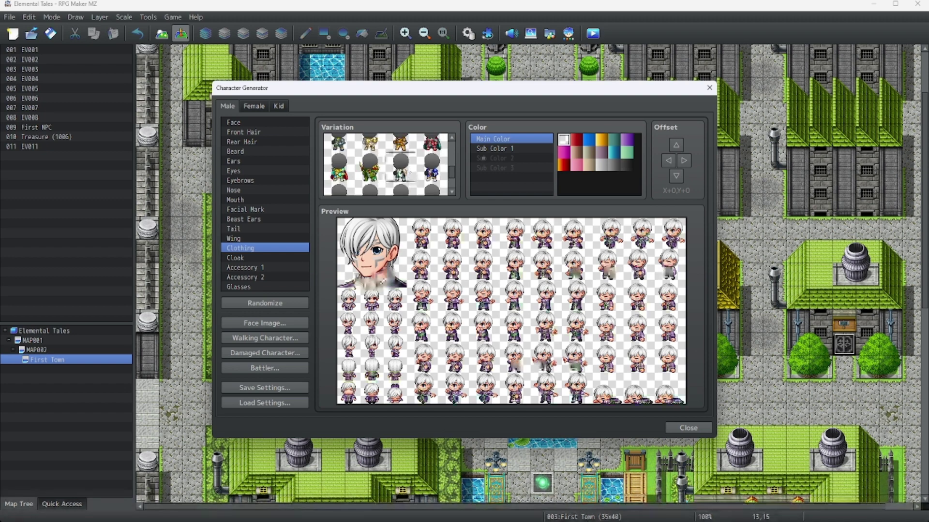
scroll(399, 172, "up", 1)
left_click(397, 168)
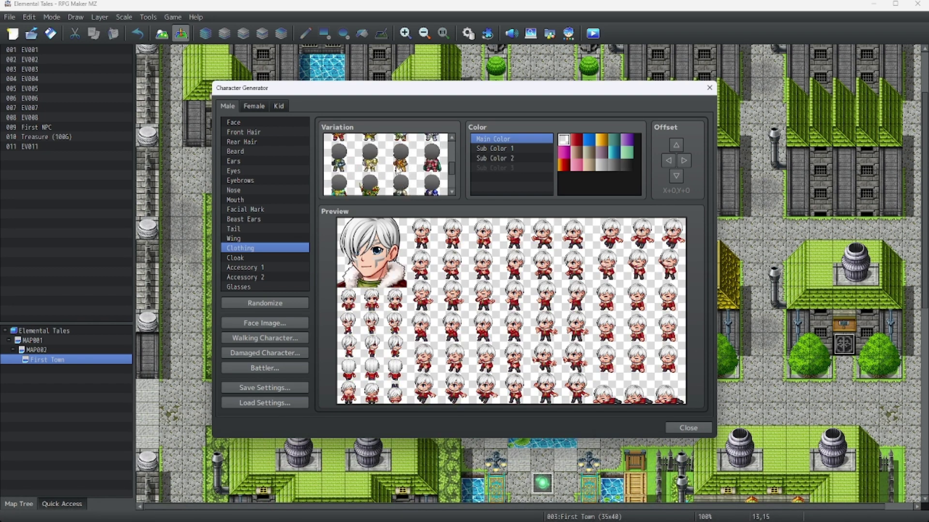
scroll(397, 169, "down", 1)
left_click(423, 169)
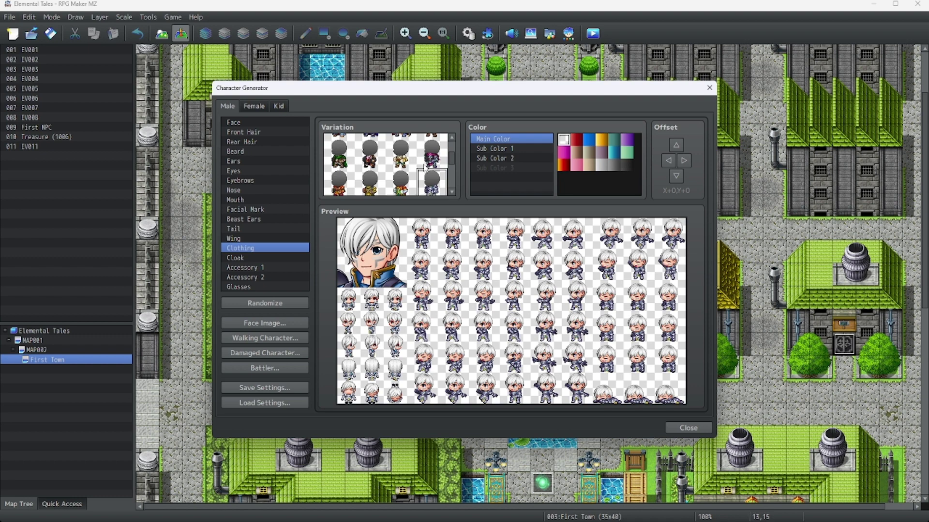
scroll(423, 168, "up", 2)
left_click(429, 158)
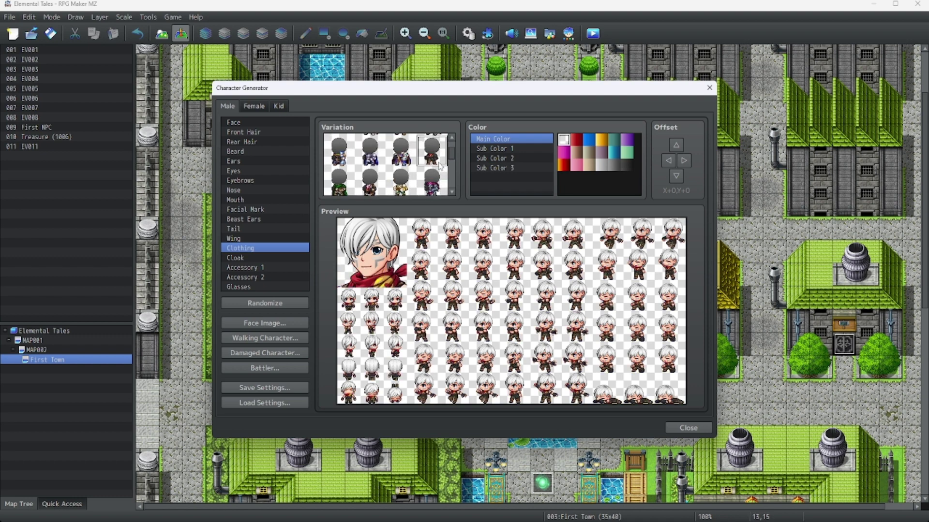
- Choose the dark armored outfit with the blue cape and set its main color and sub colors to light gray
scroll(440, 166, "down", 1)
scroll(440, 166, "up", 1)
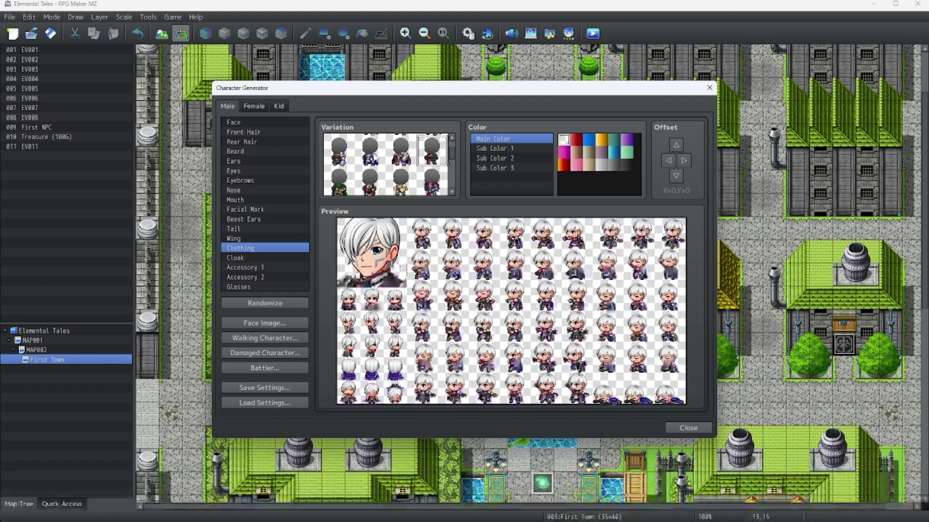
scroll(440, 165, "down", 1)
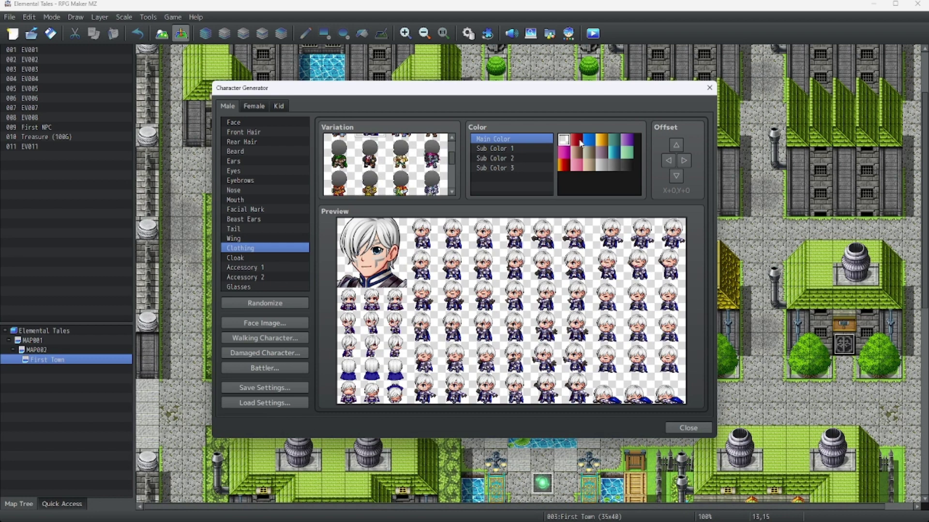
left_click(601, 165)
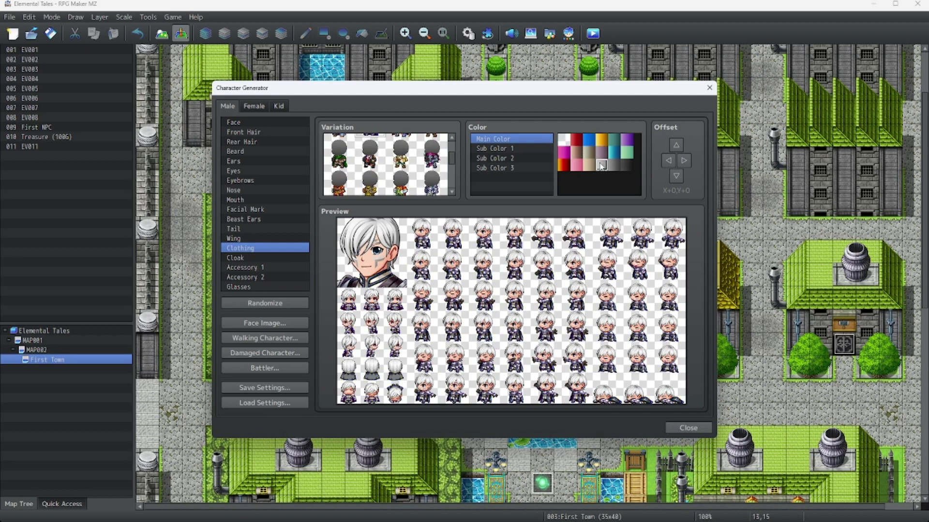
left_click(514, 148)
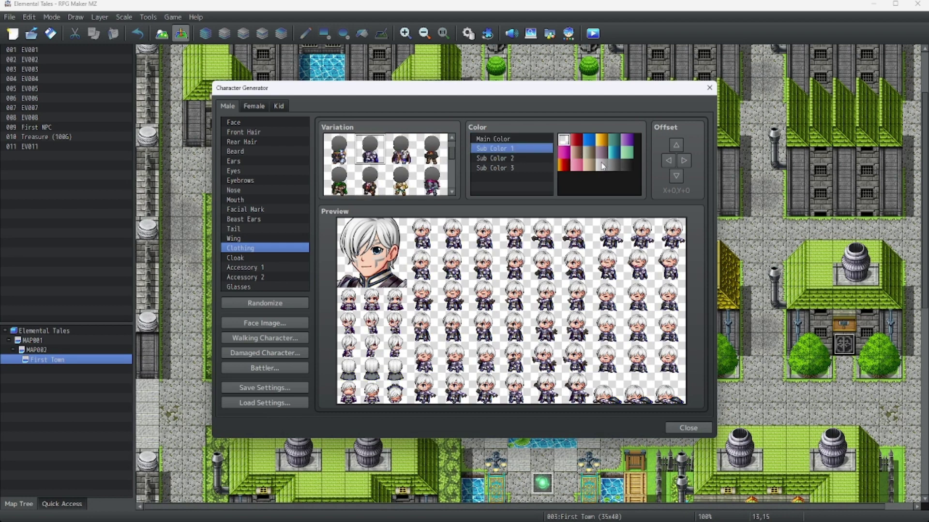
left_click(601, 165)
left_click(509, 158)
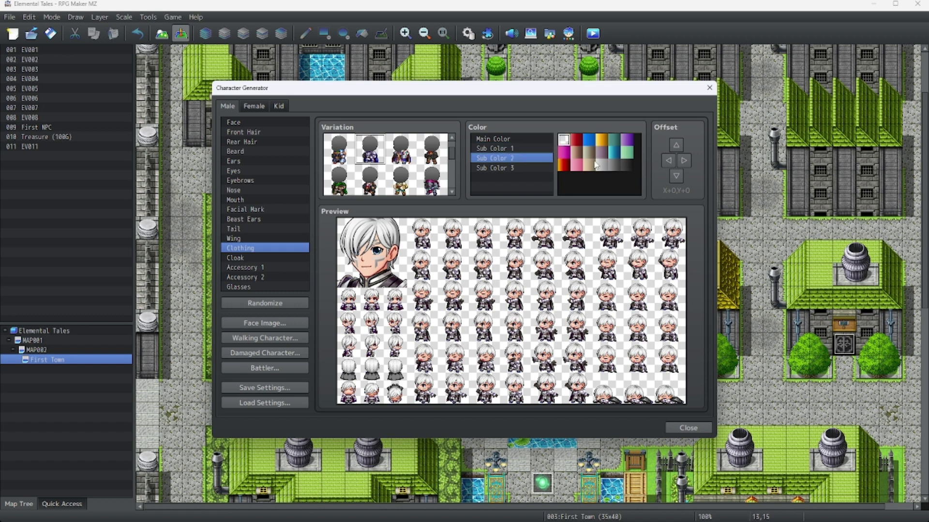
left_click(493, 167)
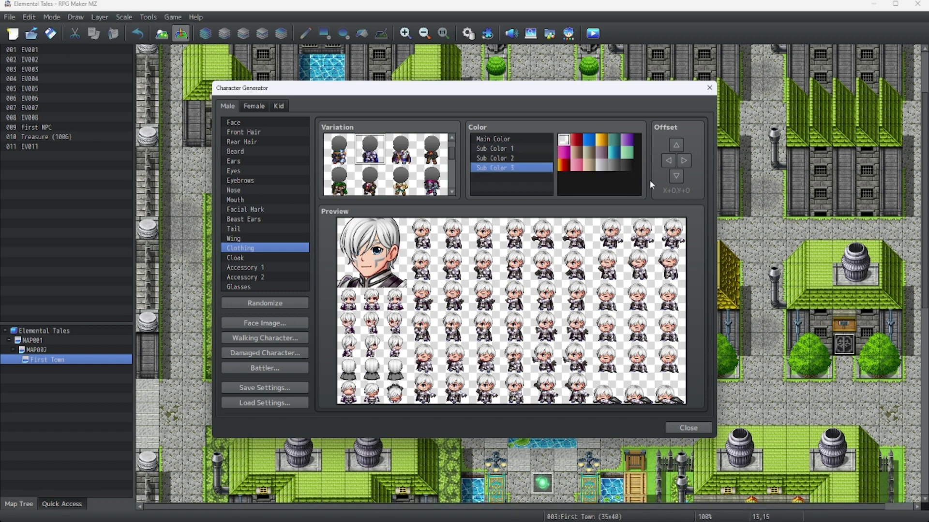
left_click(601, 165)
- Add the cloak variation in the list's second row and set its main color to light gray
left_click(251, 258)
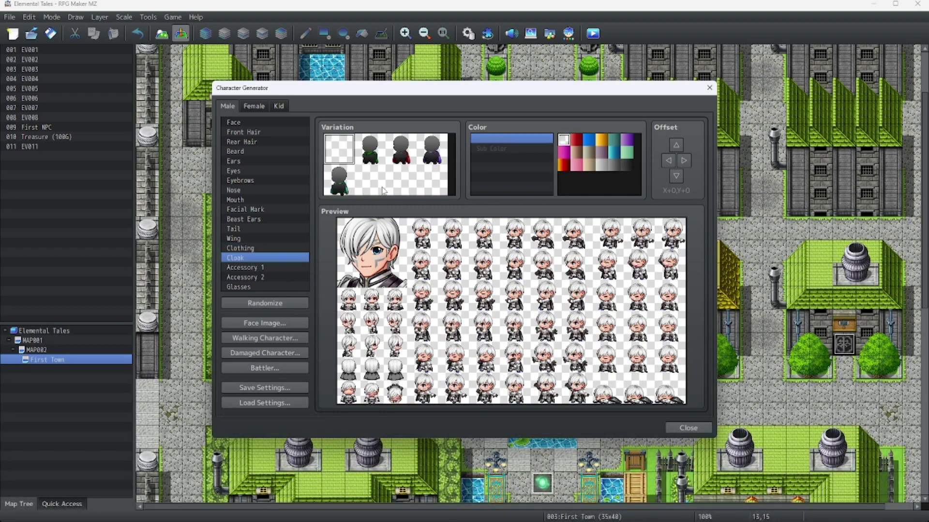
left_click(340, 183)
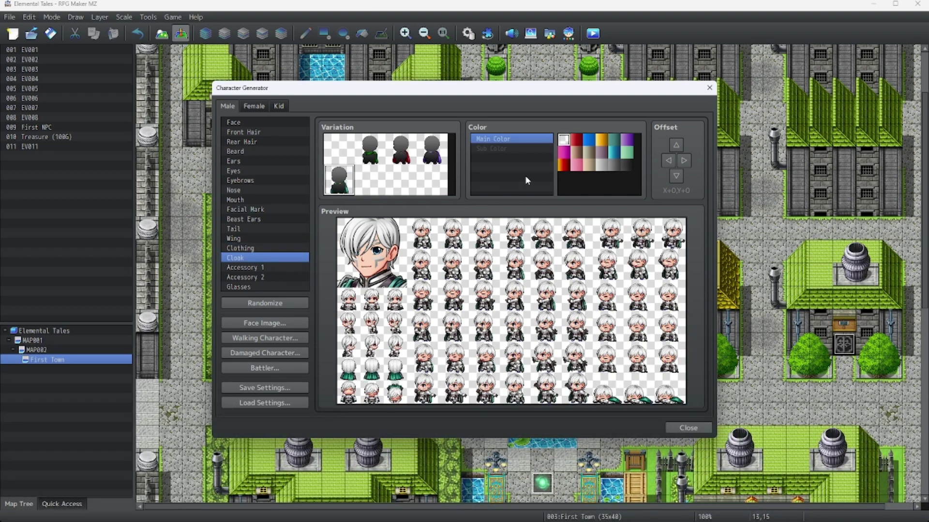
left_click(601, 165)
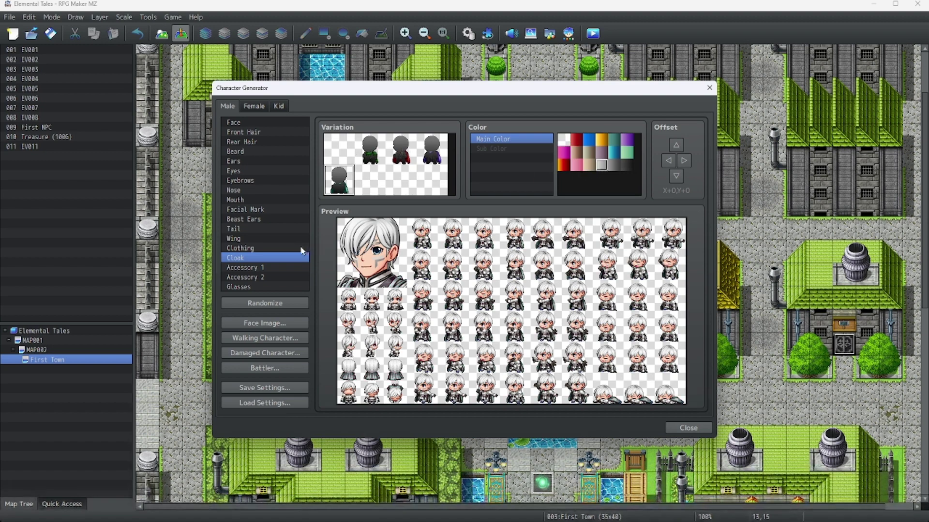
- Look through the Accessory 1, Accessory 2 and Glasses options without adding any of them
left_click(258, 268)
scroll(415, 160, "down", 3)
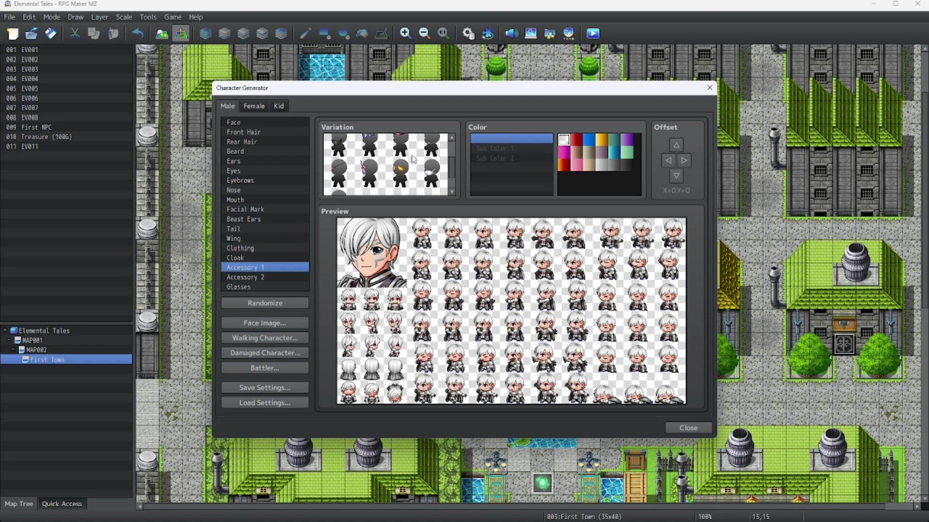
left_click(266, 276)
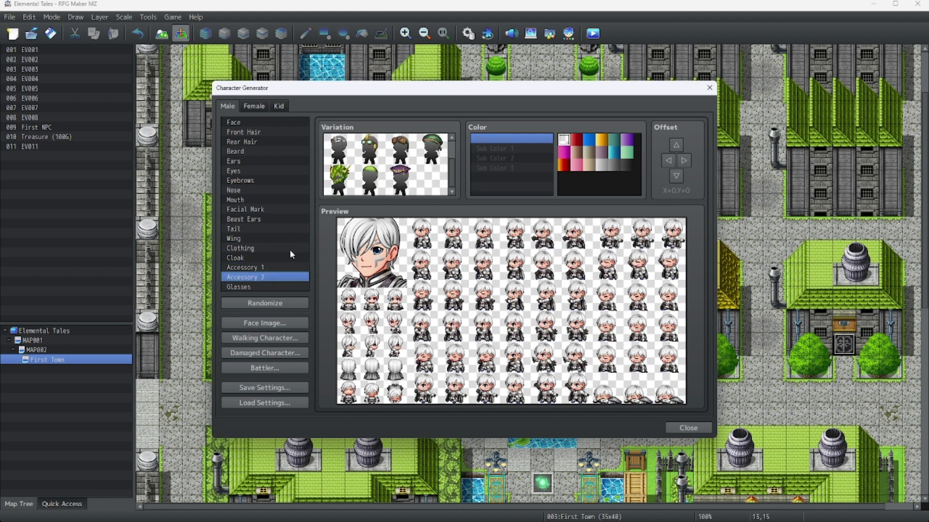
left_click(274, 287)
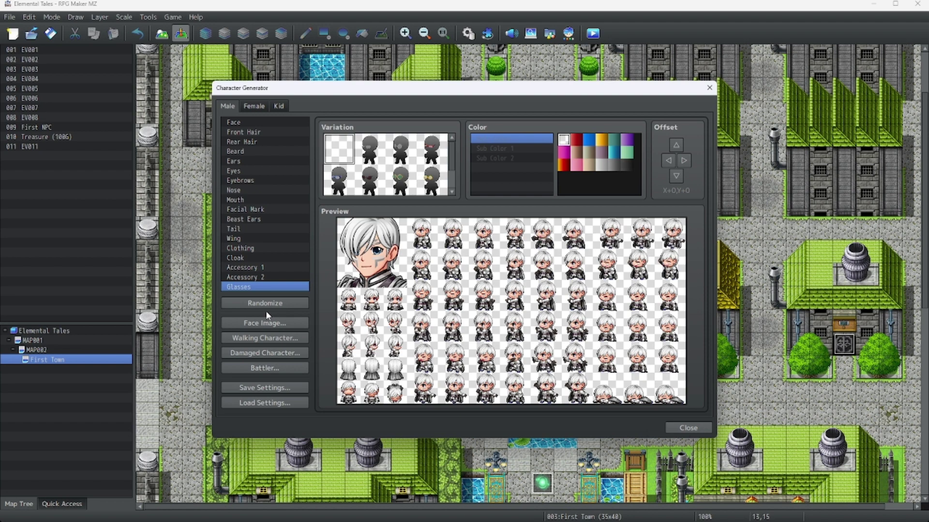
- Save the character's generator settings as a JSON file in the ProjectElemental folder, under a name starting with MaleP
left_click(278, 389)
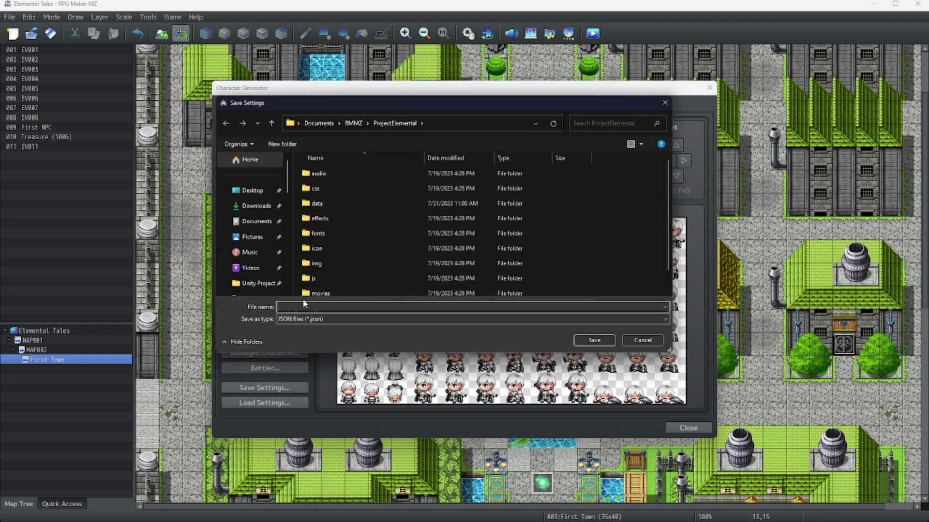
type("MalePorta")
key("BackSpace")
key("BackSpace")
key("BackSpace")
key("BackSpace")
left_click(594, 340)
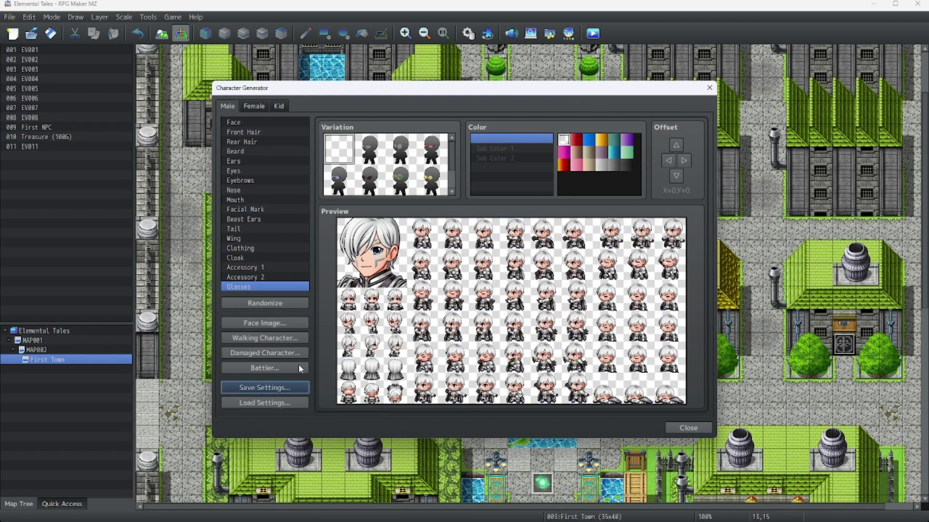
- Export the character's face image to the img/faces folder as MaleProtagFaces and close the face image window
left_click(281, 324)
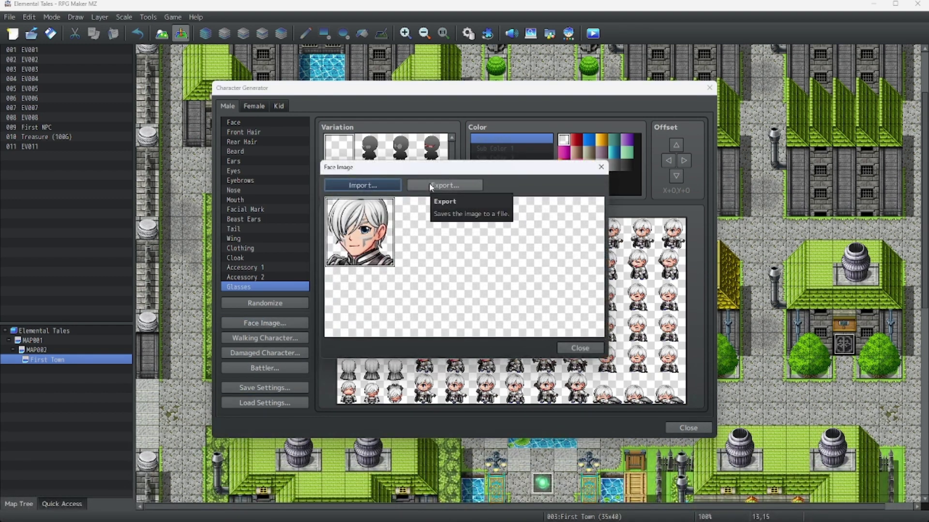
left_click(431, 186)
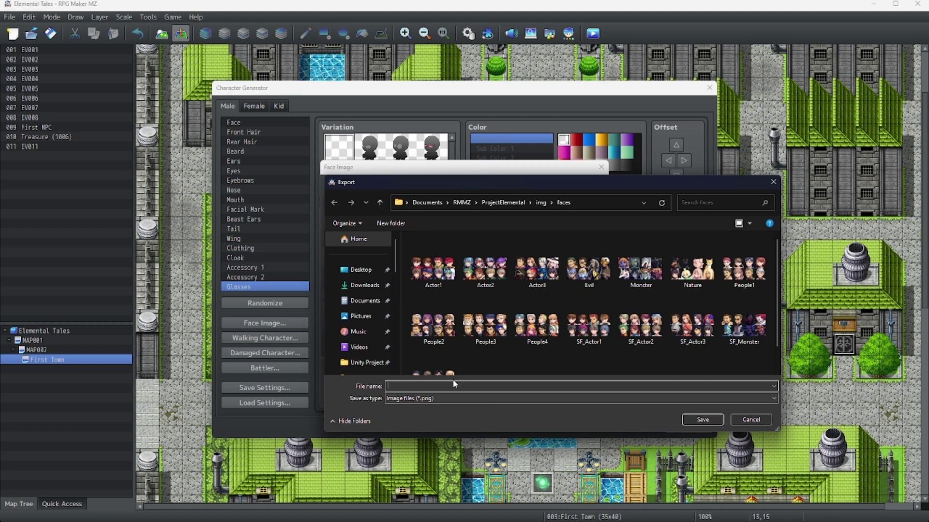
type("MaleP")
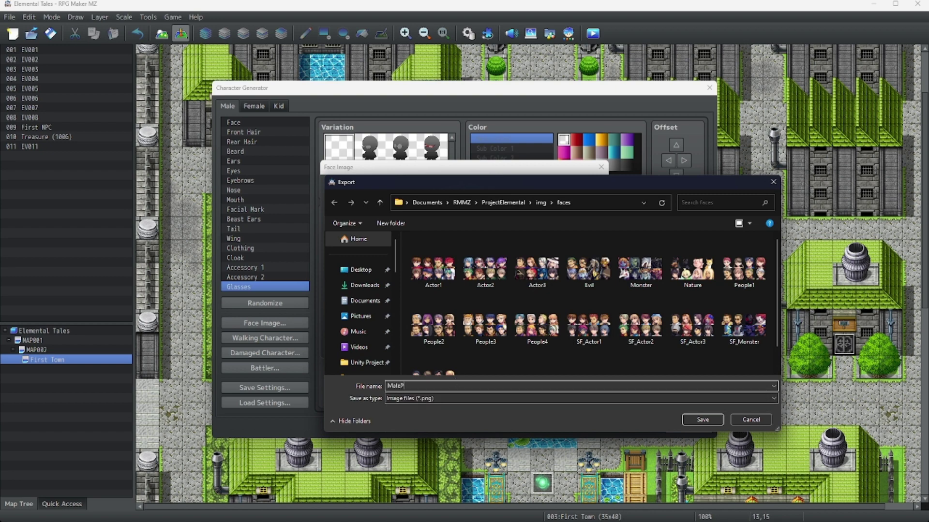
type("rotagFaces")
key("Return")
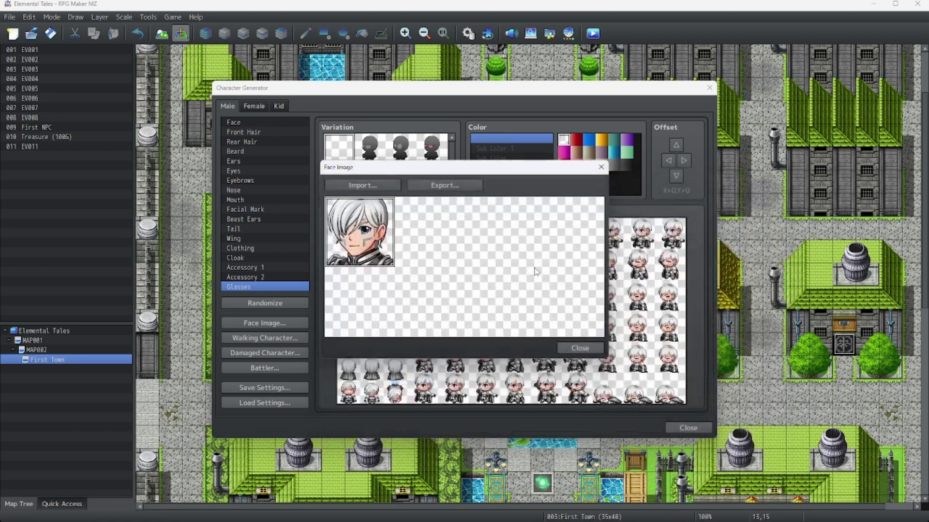
left_click(580, 348)
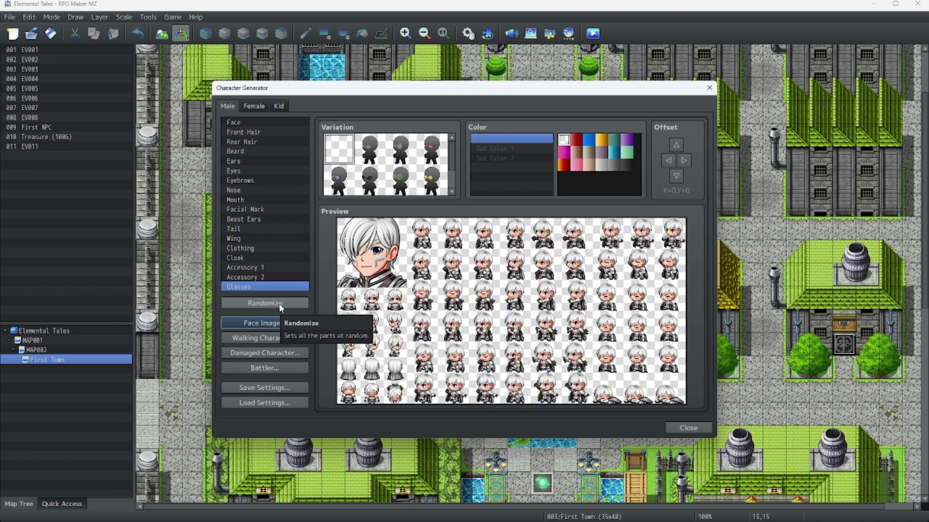
- Randomize all of the character's parts three times
left_click(278, 304)
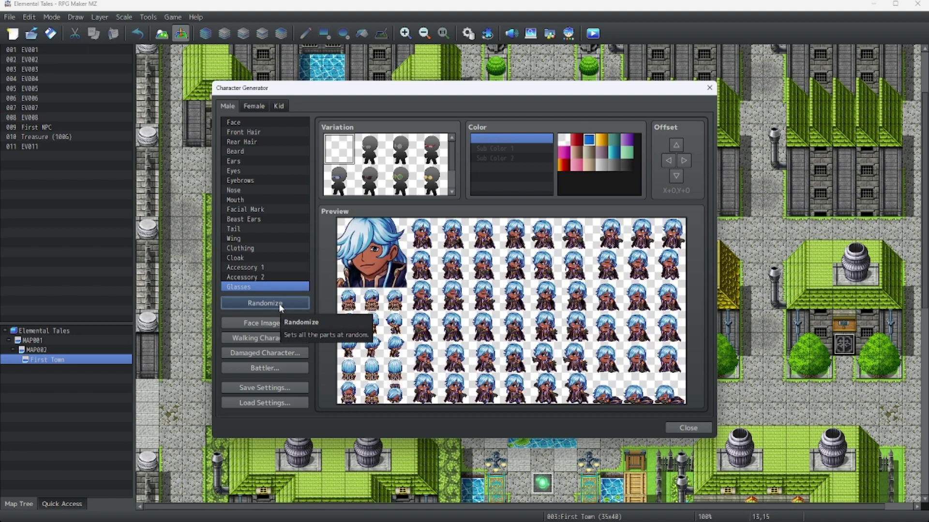
left_click(279, 304)
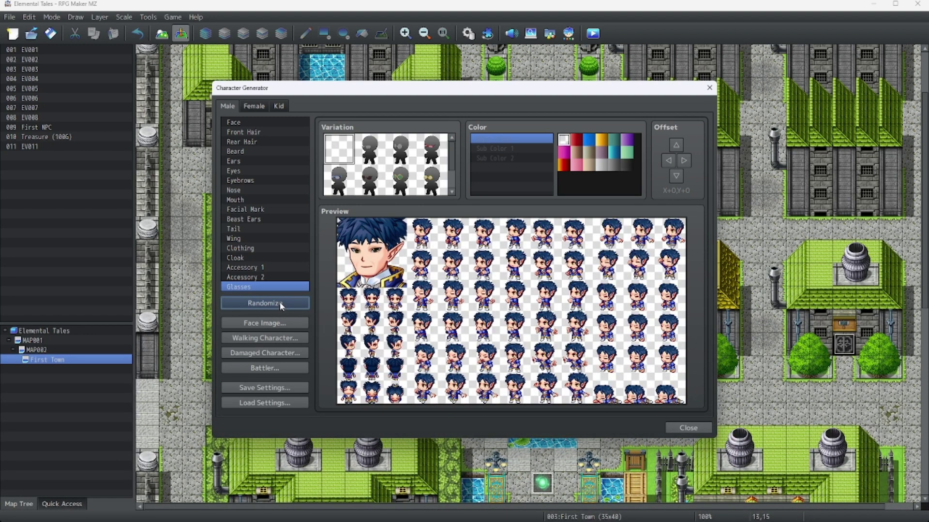
left_click(283, 300)
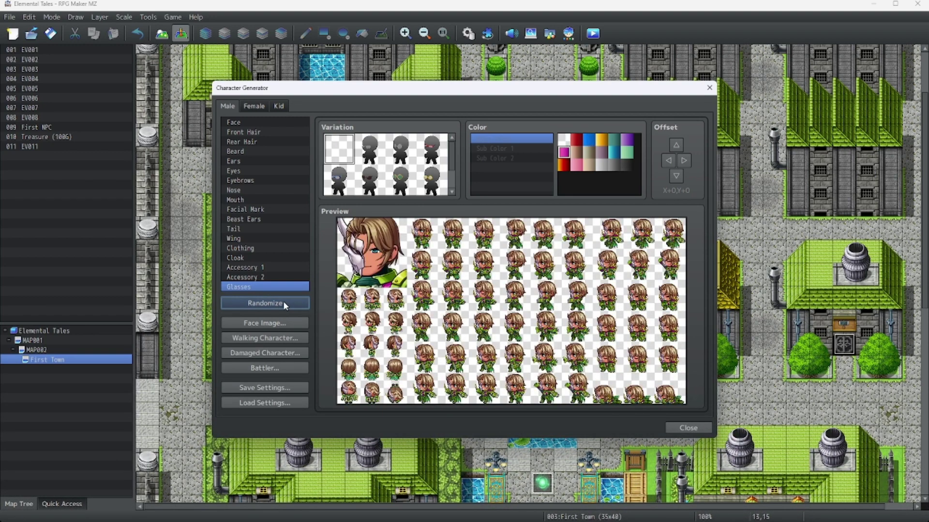
- Close the Character Generator, then set the first actor's face to the white-haired portrait in MaleProtagFaces and save the database
left_click(687, 428)
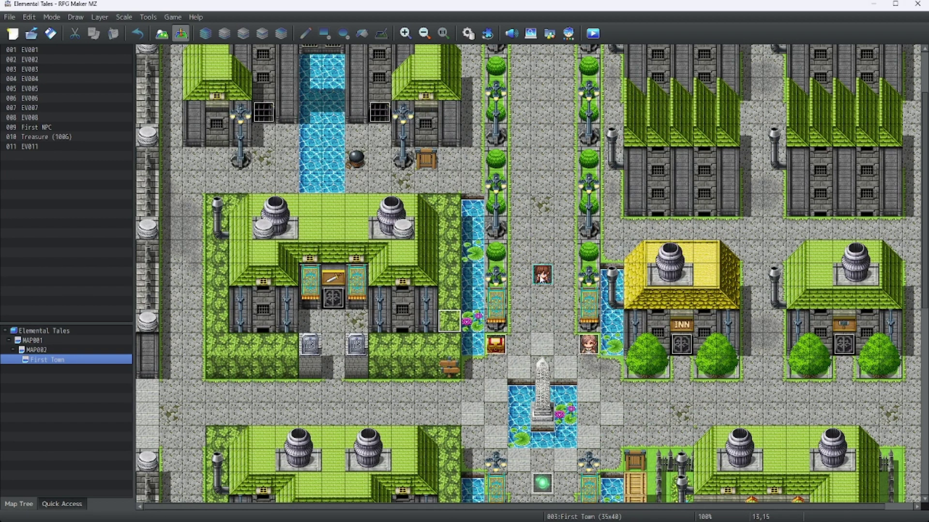
left_click(542, 274)
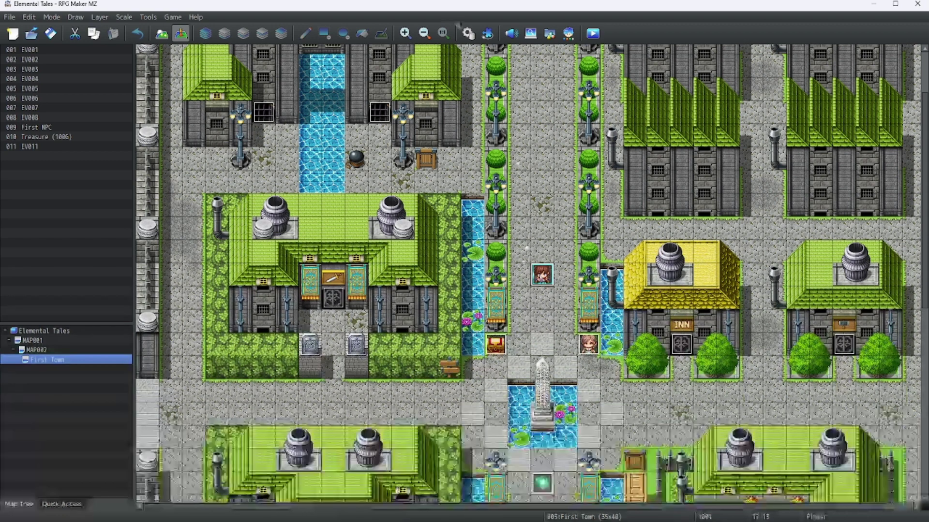
left_click(467, 33)
double_click(398, 259)
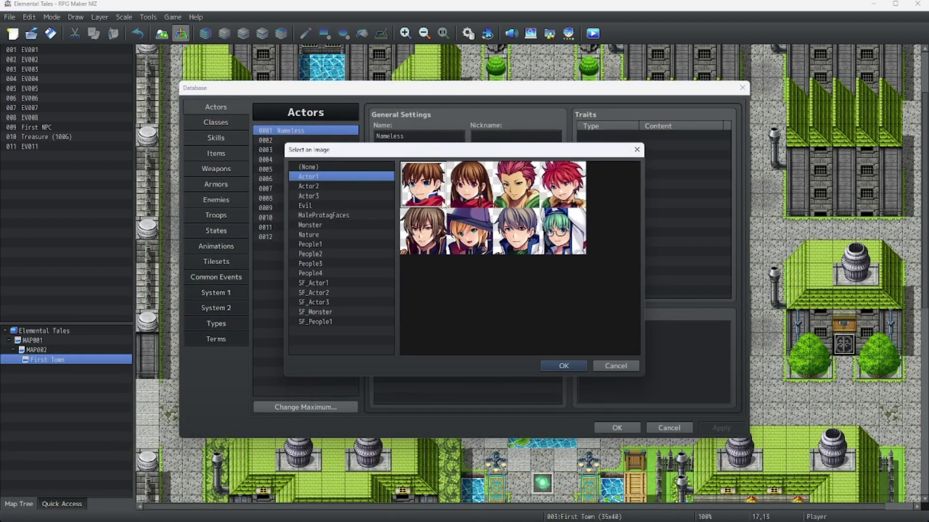
left_click(331, 216)
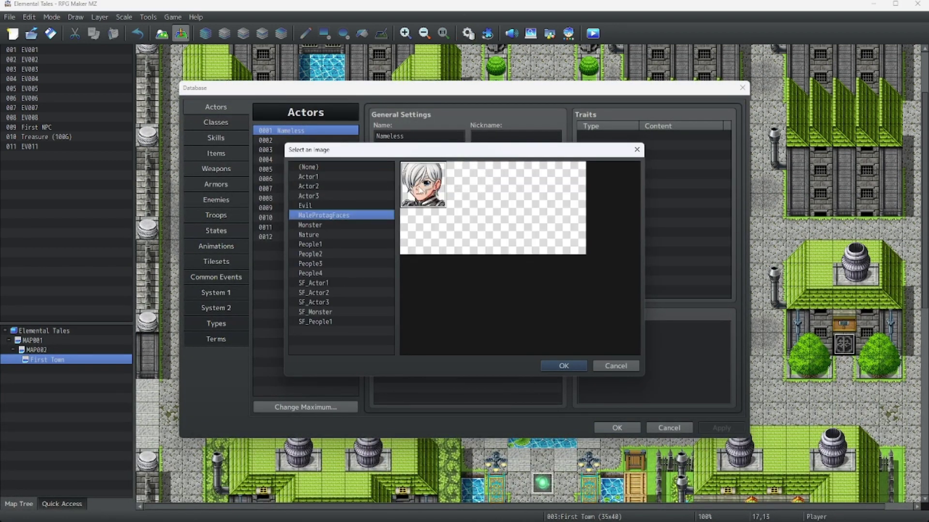
double_click(420, 189)
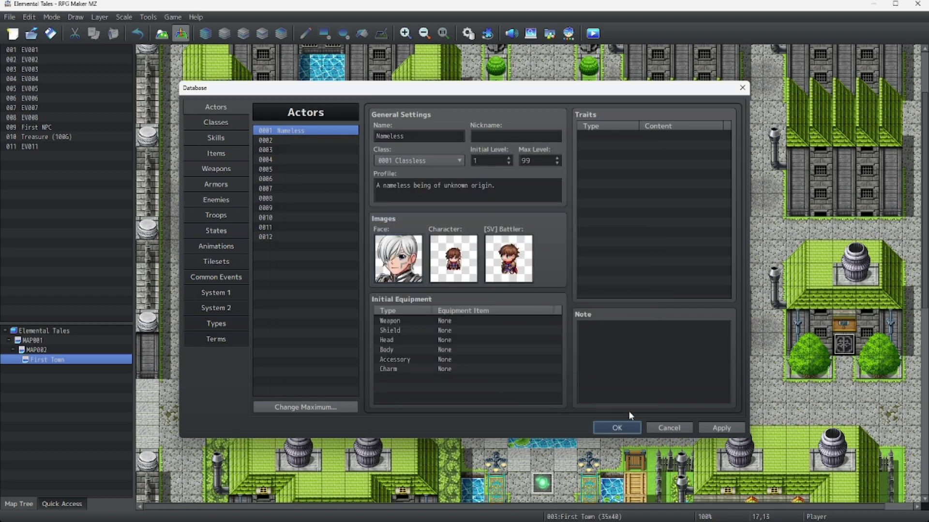
left_click(619, 428)
- Reopen the Character Generator and load the saved MaleProtagBackup settings from the ProjectElemental folder
left_click(568, 33)
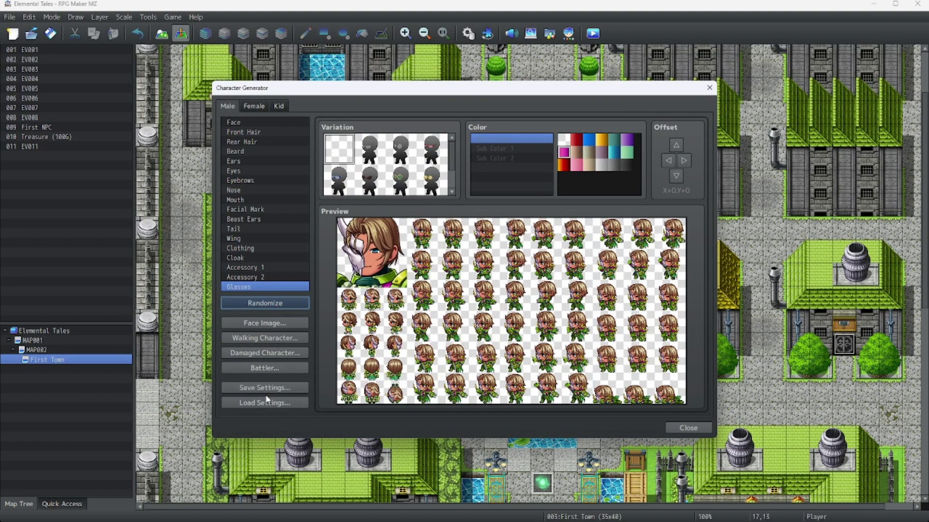
left_click(265, 403)
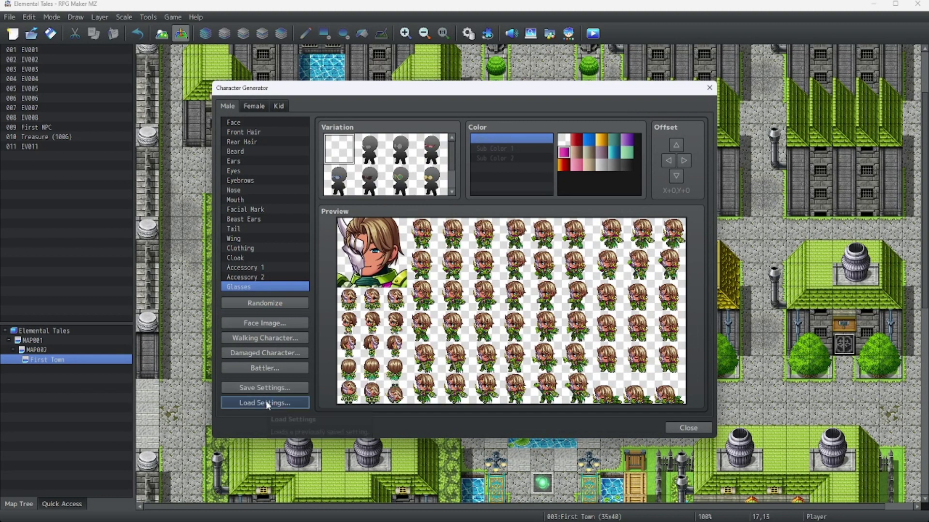
left_click(350, 295)
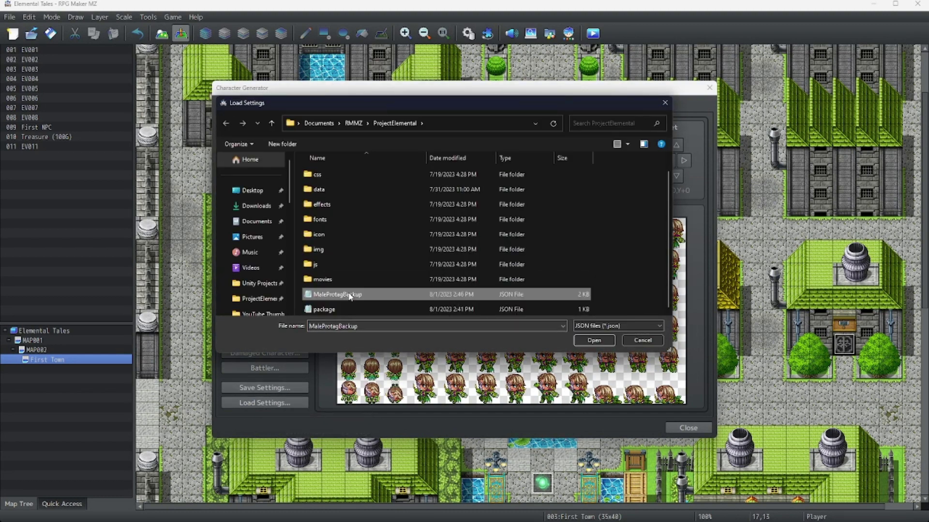
double_click(350, 296)
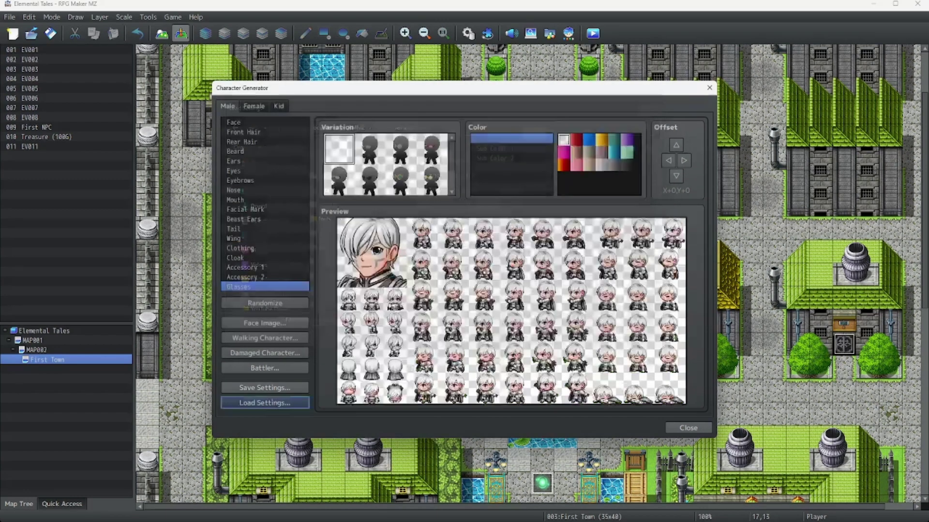
- Export the walking character image to the img/characters folder as MaleProtagWalk and close the Walking Character window
left_click(278, 337)
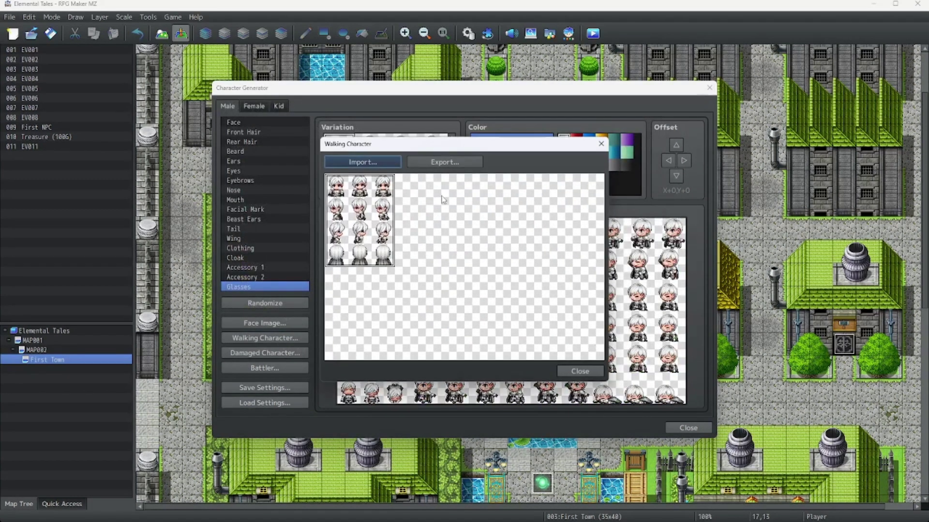
left_click(428, 163)
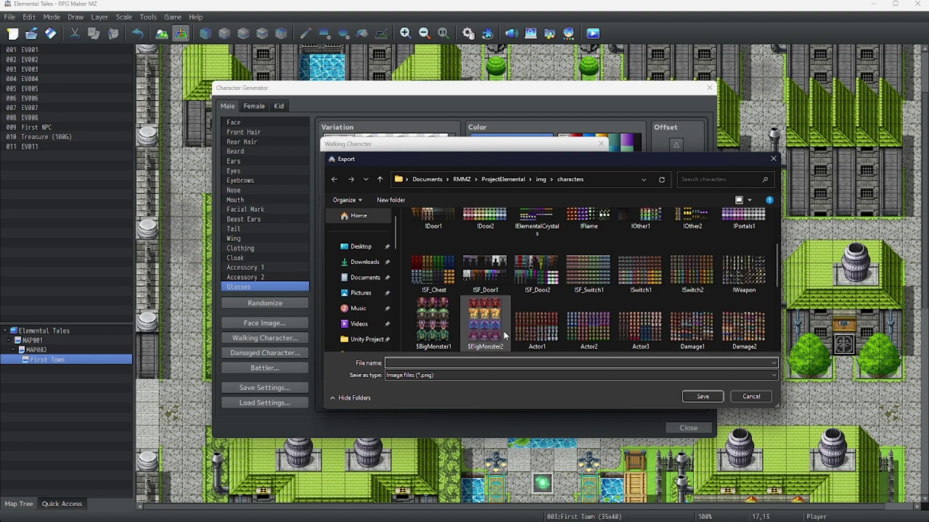
type("MaleProtagWalk")
left_click(703, 396)
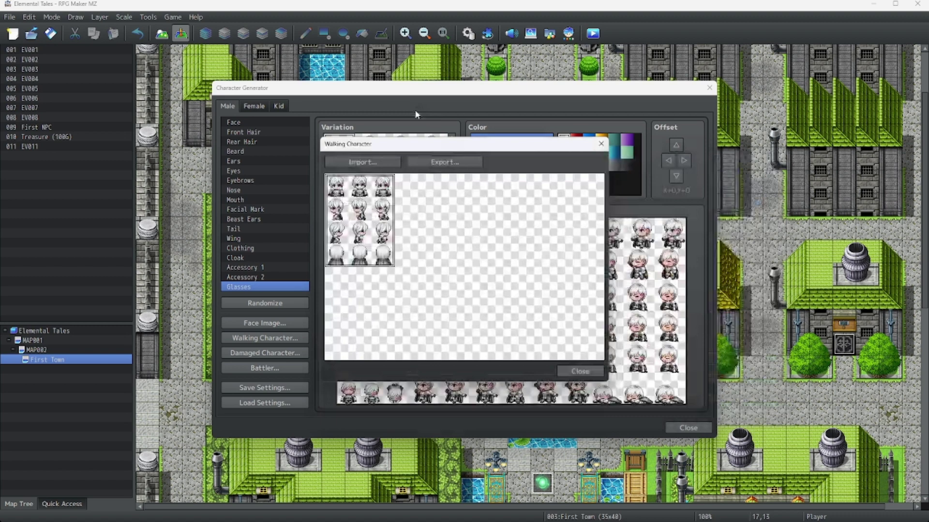
left_click(601, 144)
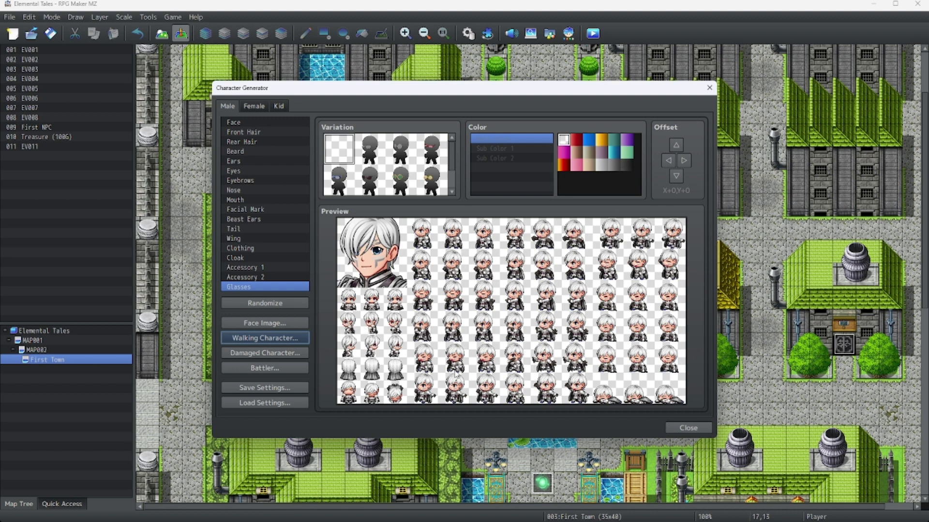
- Export the damaged character image to the img/characters folder as ProtagDamage and close the Damaged Character window
left_click(260, 357)
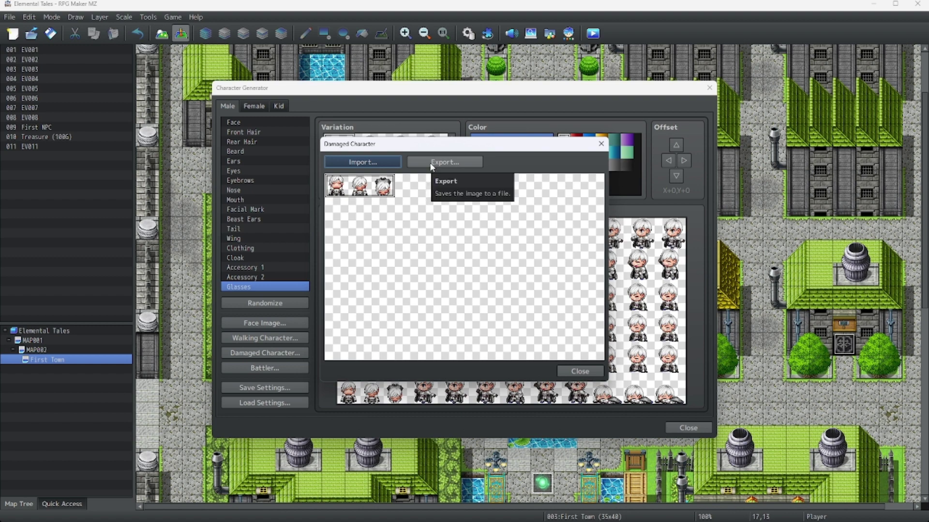
left_click(435, 161)
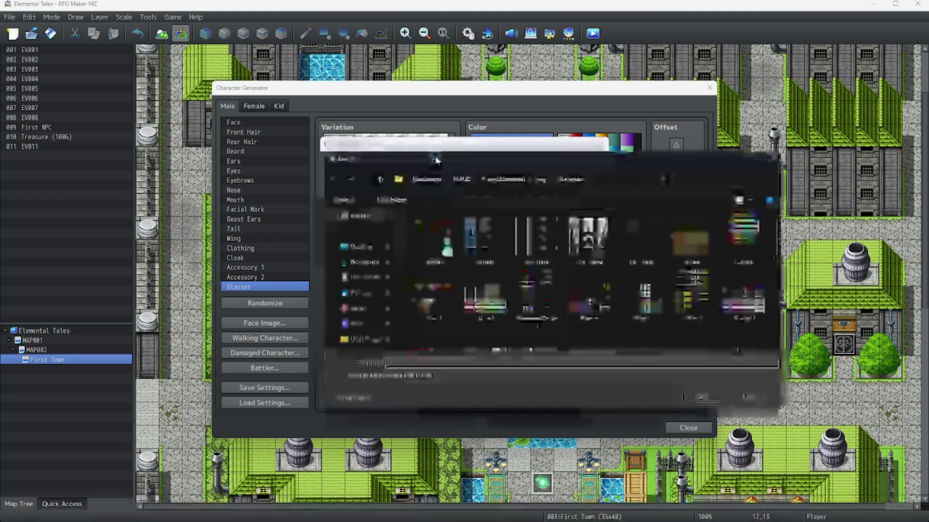
type("Pl")
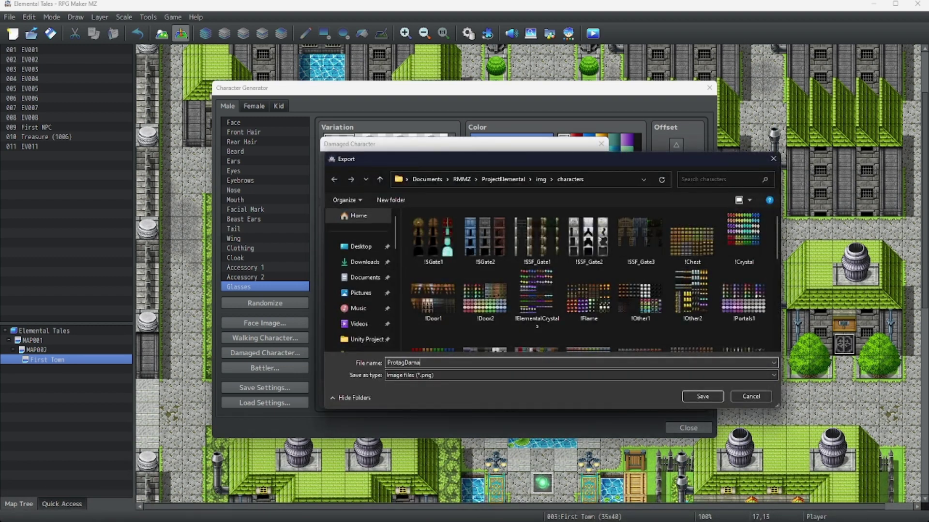
left_click(702, 396)
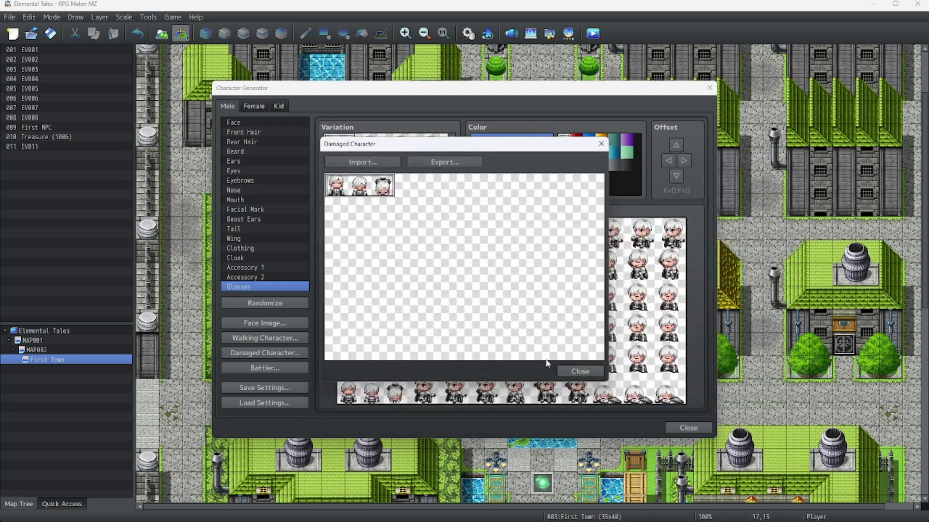
left_click(579, 371)
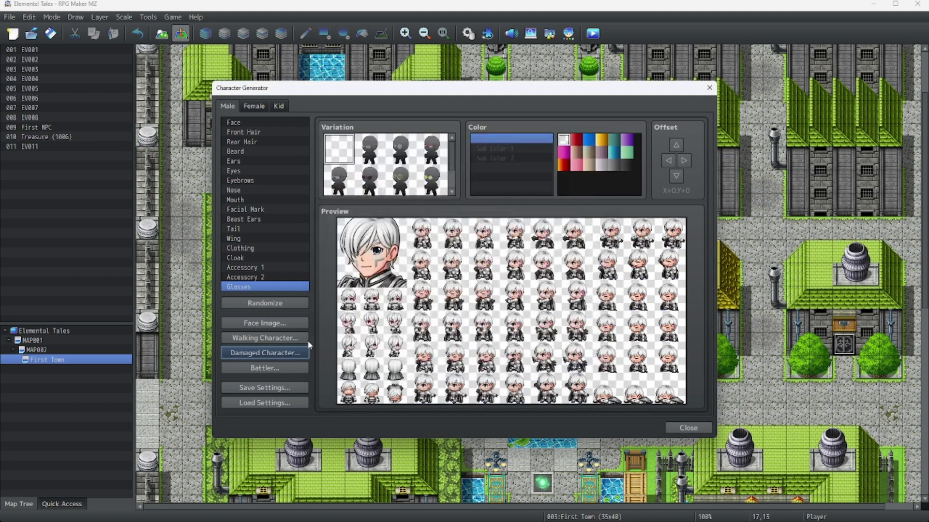
- Export the battler image to the img/sv_actors folder as MaleProtagElementlessBattle, then close the Battler window and the Character Generator
left_click(263, 368)
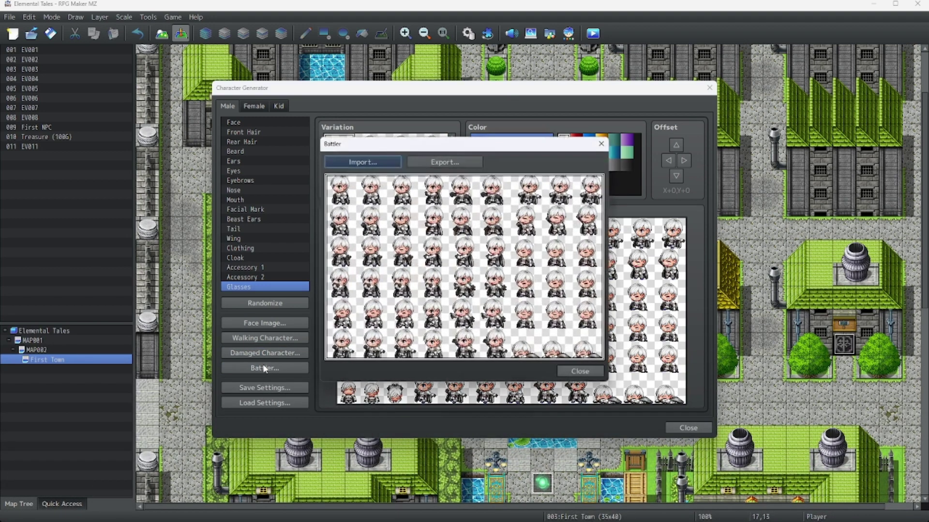
left_click(429, 164)
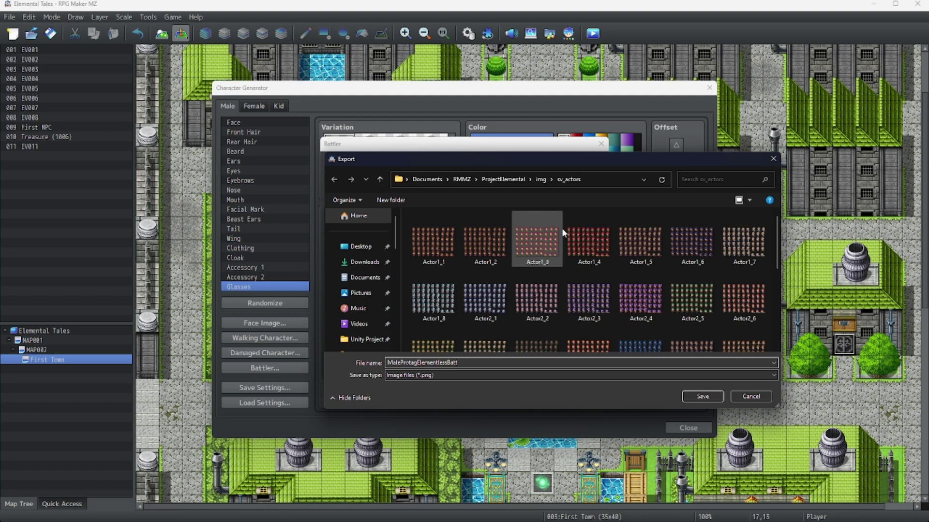
type("le")
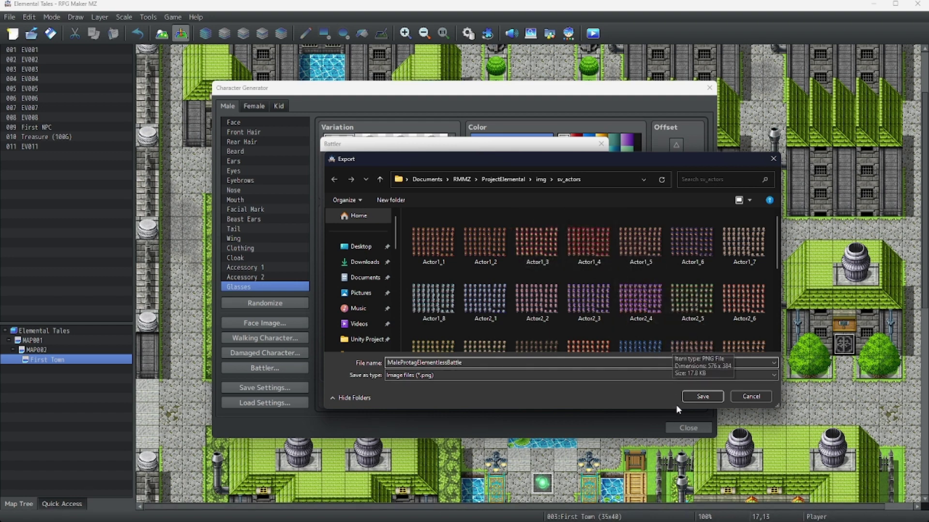
left_click(702, 396)
left_click(583, 370)
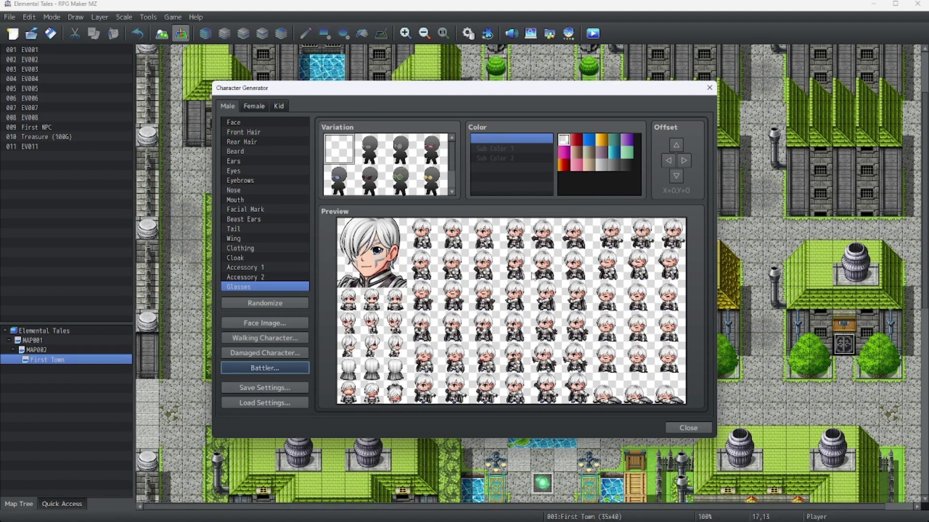
left_click(693, 427)
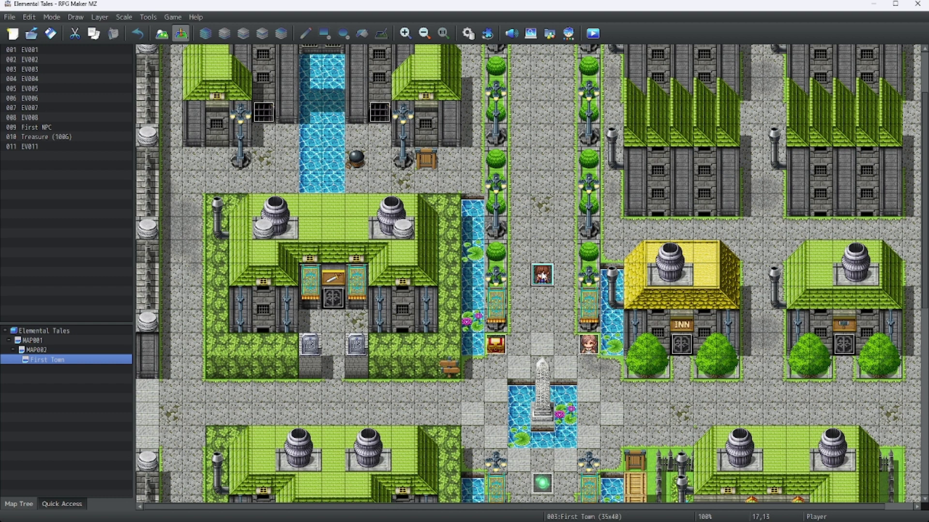
- Set the first actor's character image to MaleProtagWalk in the database
left_click(468, 33)
double_click(453, 259)
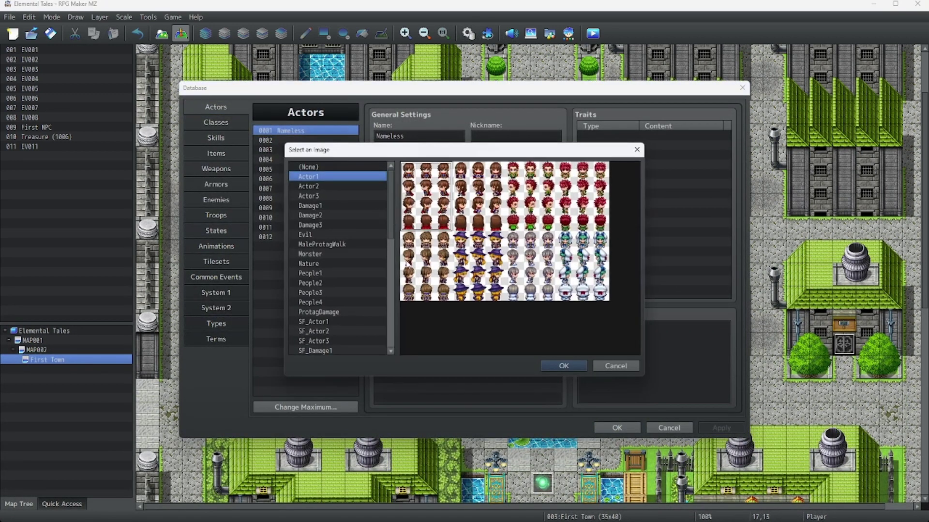
left_click(321, 244)
left_click(563, 365)
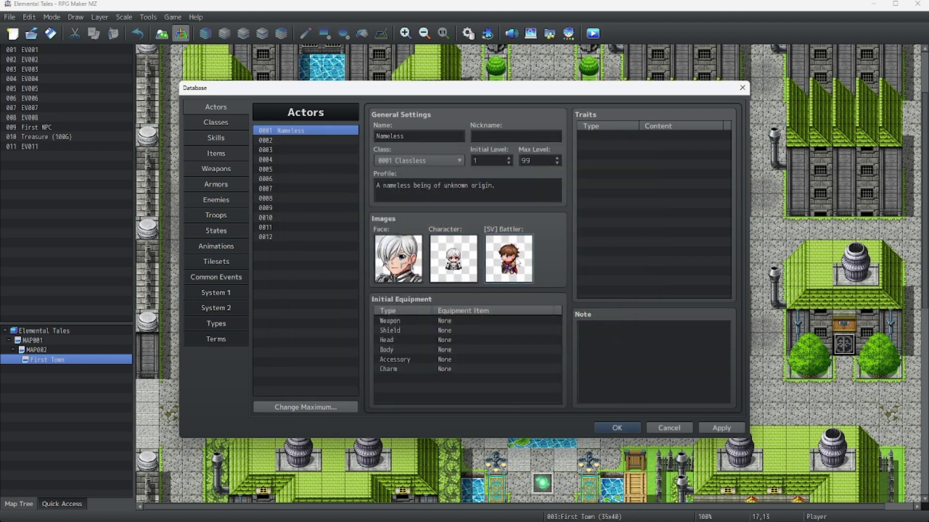
- Set the first actor's side-view battler to the exported MaleProtagElementlessBattle image and save the database changes
double_click(508, 259)
scroll(382, 214, "down", 10)
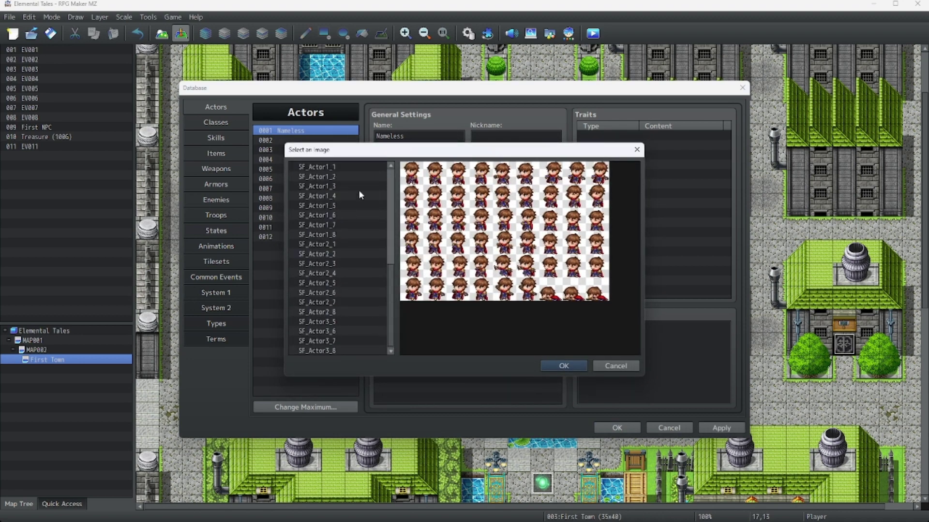
scroll(391, 272, "up", 2)
left_click(373, 233)
left_click(563, 366)
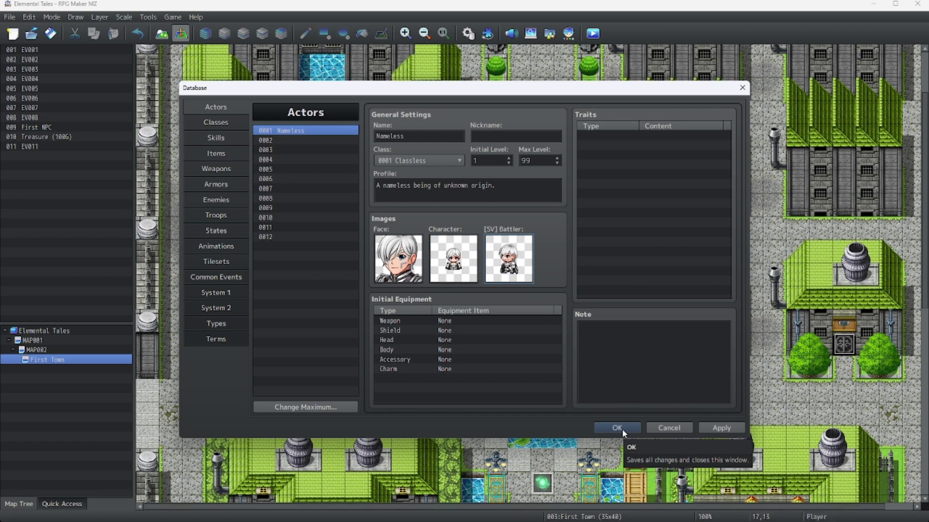
left_click(617, 428)
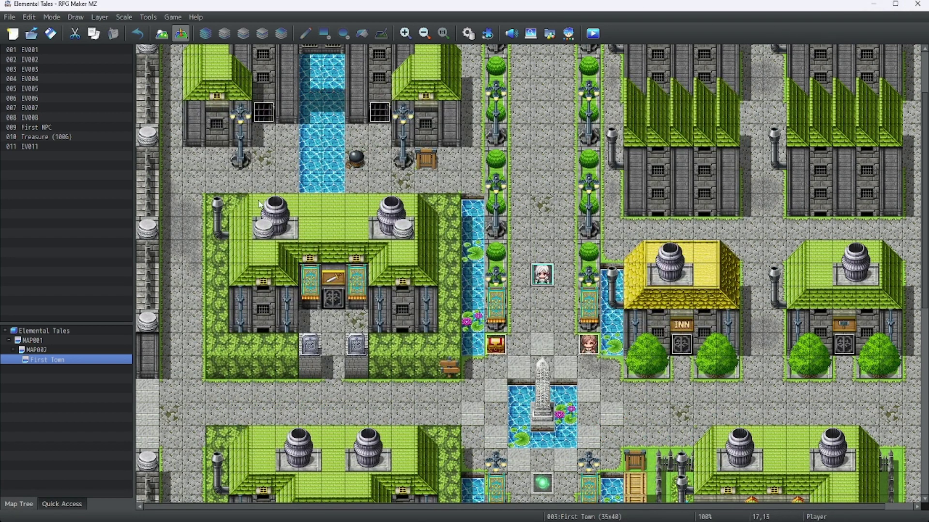